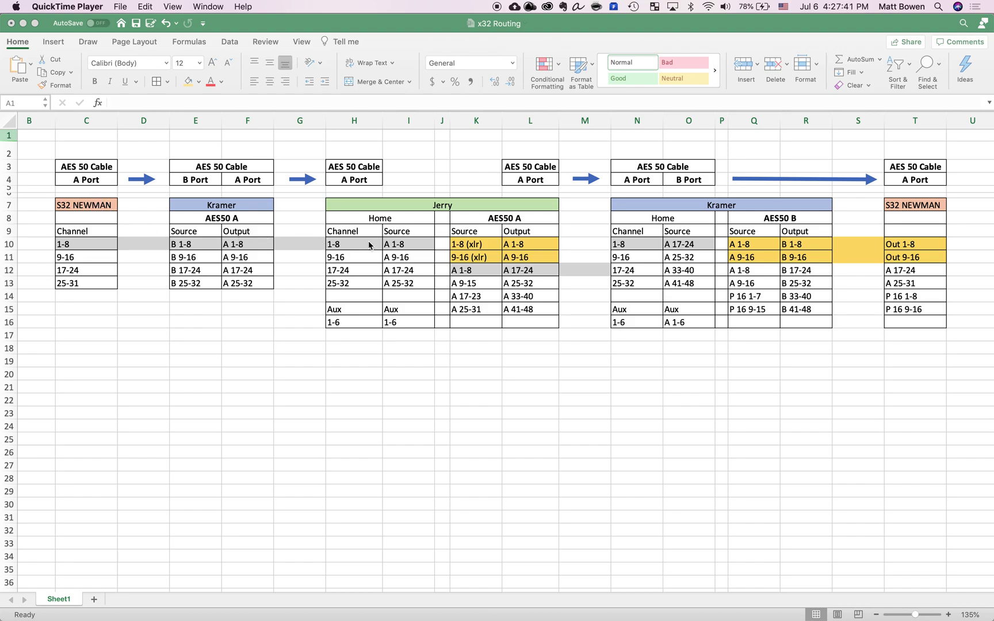
Step: Examine the AES 50 cable ports in row 4, tracing the chain from the S32 Newman through Kramer to Jerry
{"action": "left_click", "coordinate": [386, 207]}
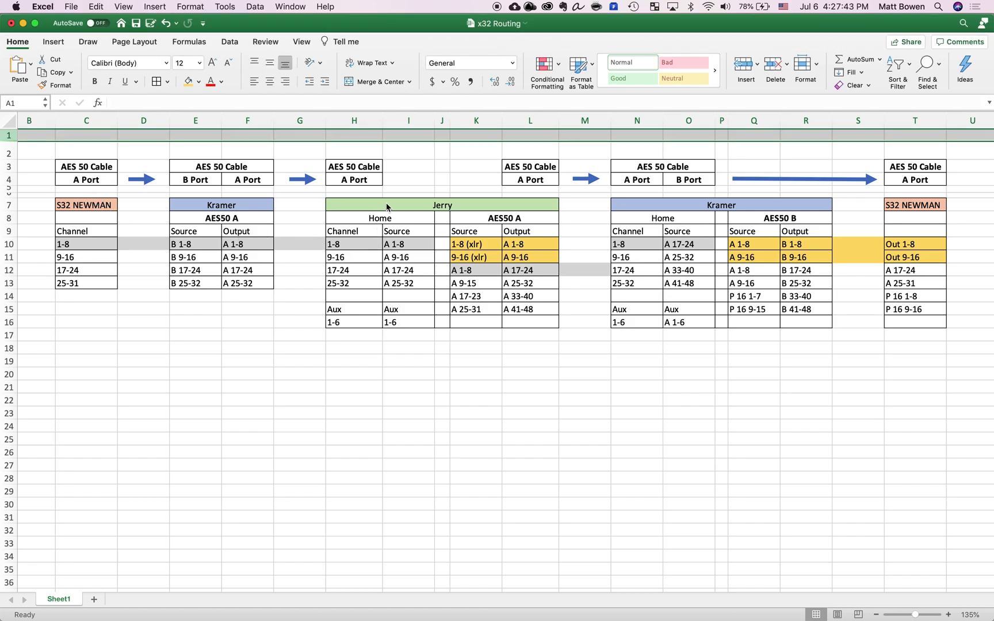
{"action": "left_click", "coordinate": [355, 183]}
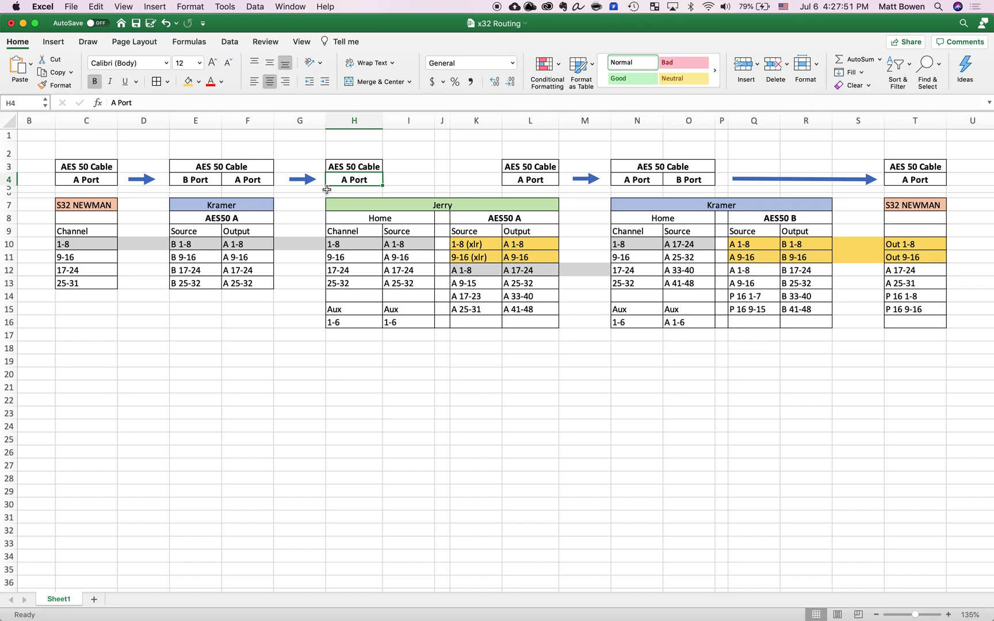
{"action": "left_click", "coordinate": [246, 182]}
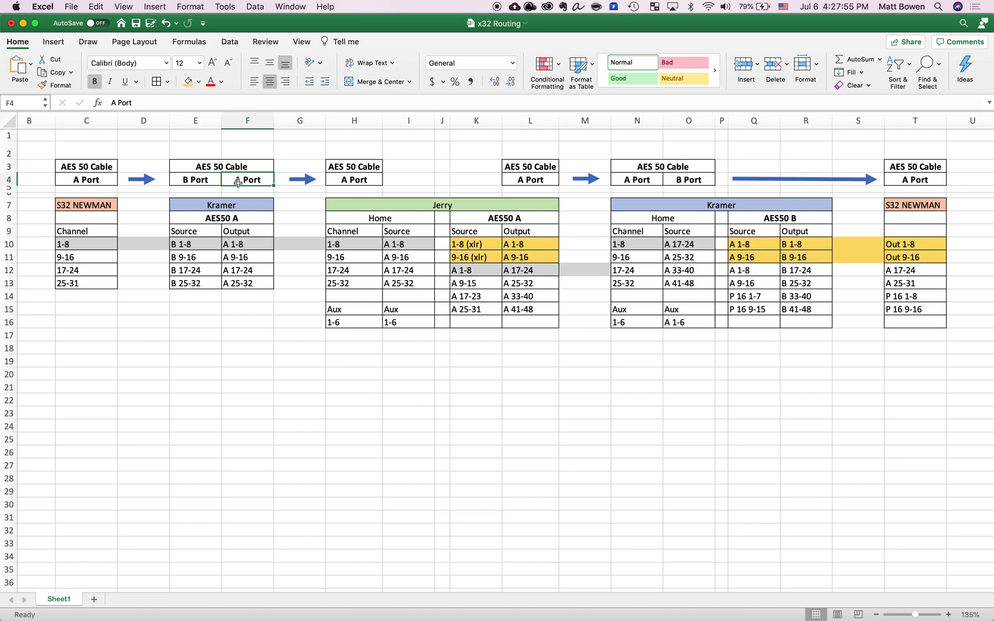
{"action": "left_click", "coordinate": [204, 182]}
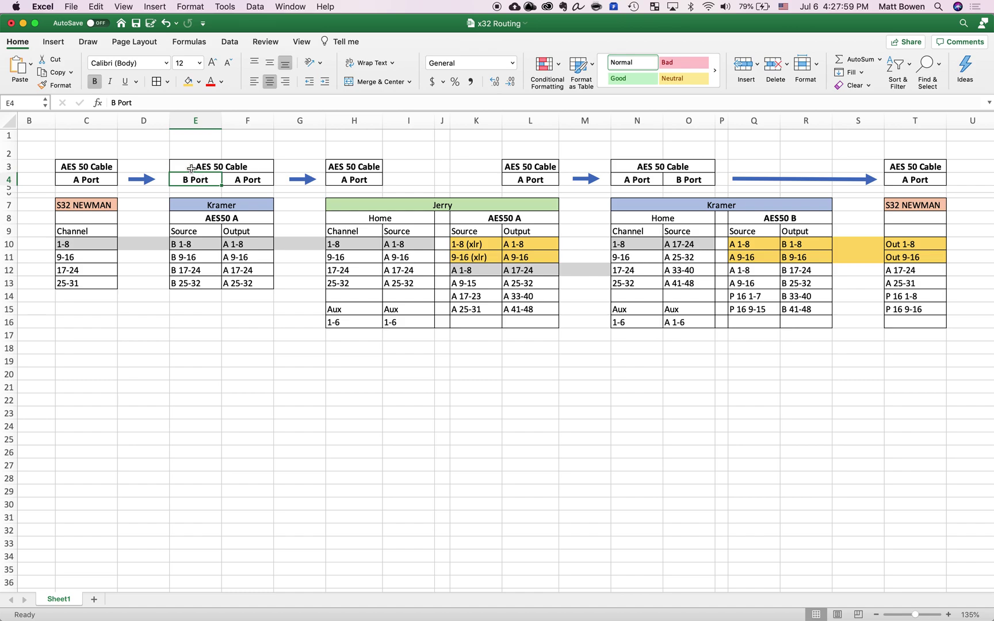
{"action": "left_click", "coordinate": [97, 183]}
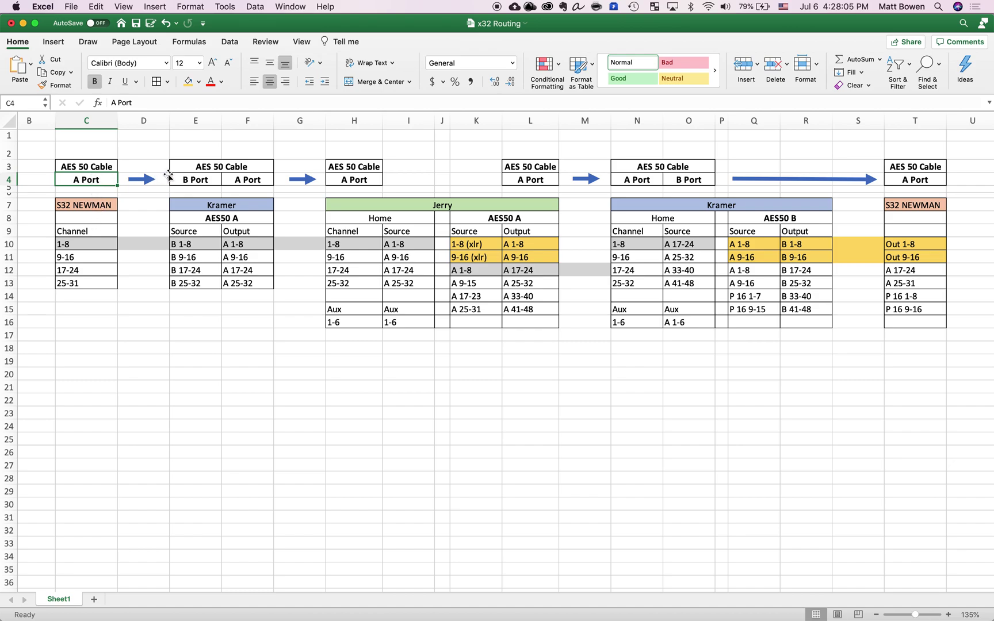
{"action": "left_click", "coordinate": [204, 181]}
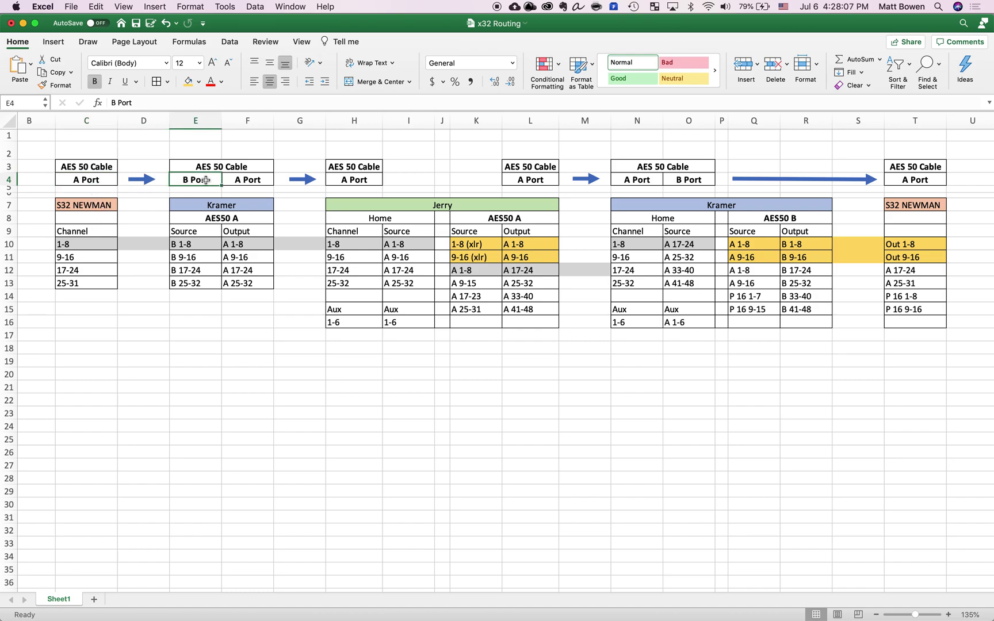
{"action": "left_click", "coordinate": [252, 183]}
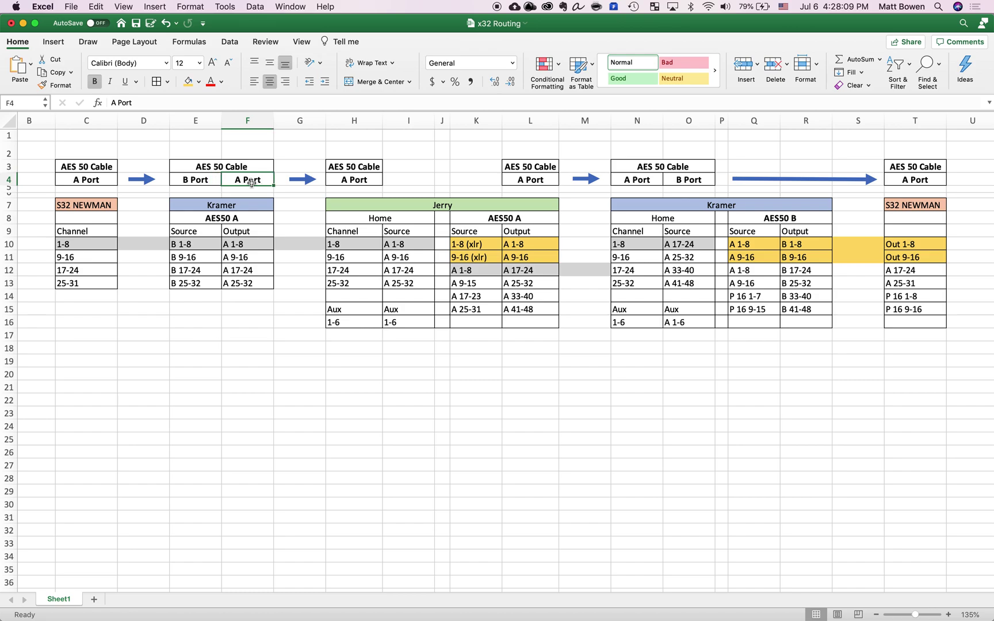
{"action": "left_click", "coordinate": [355, 183]}
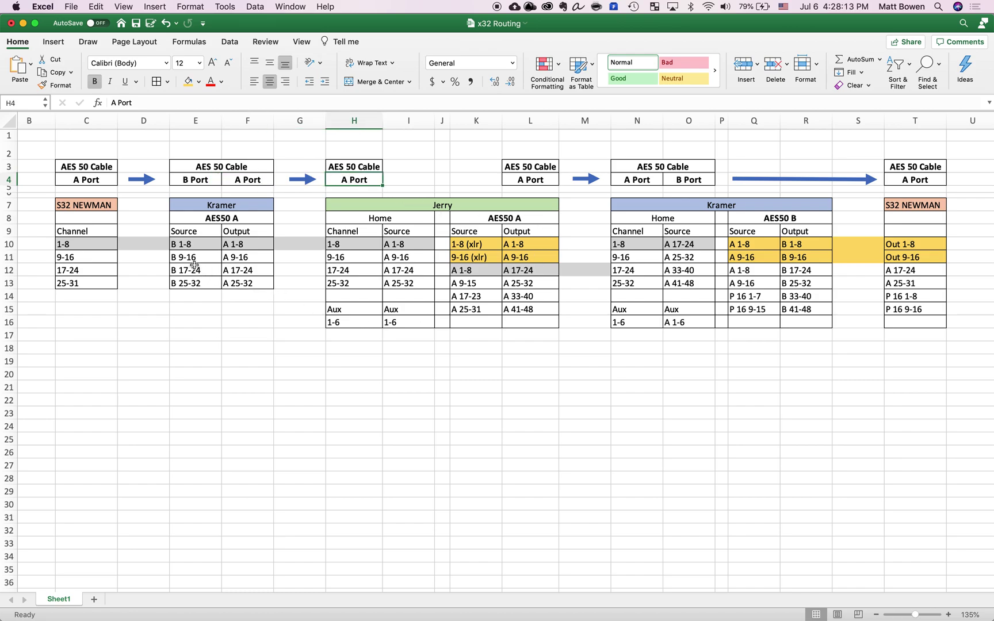
{"action": "left_click", "coordinate": [94, 181]}
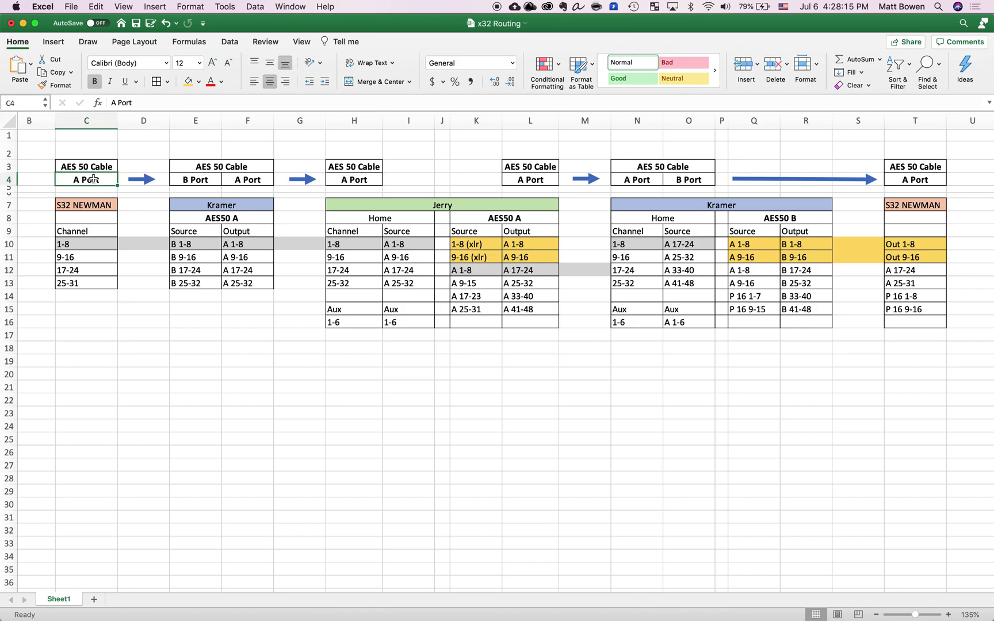
Step: Trace S32 Newman channels 1-8 into Kramer's B port and out of its A port to Jerry's A port
{"action": "left_click", "coordinate": [106, 207]}
{"action": "left_click", "coordinate": [95, 245]}
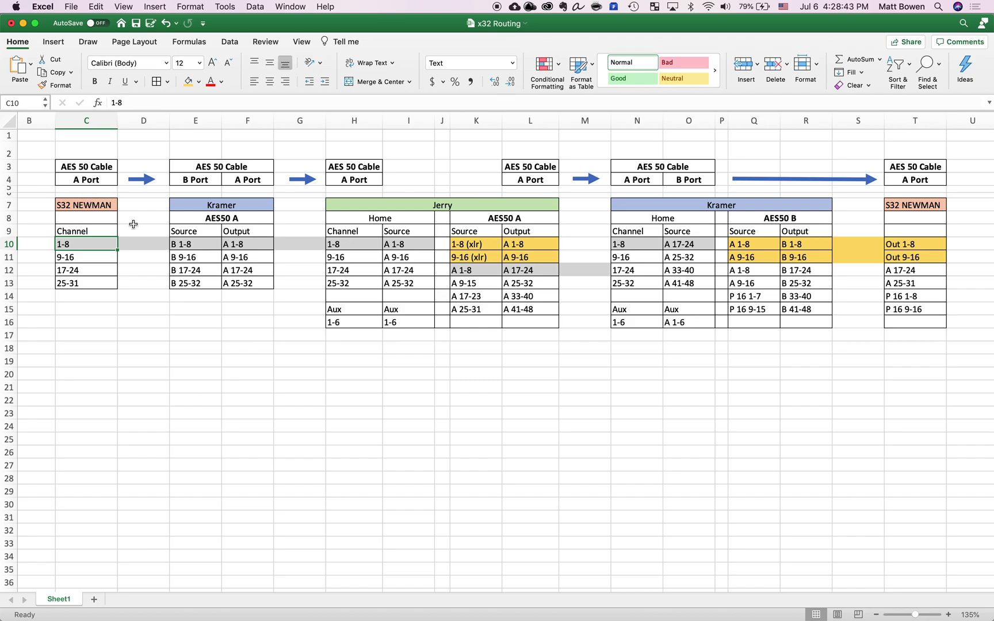
{"action": "left_click", "coordinate": [196, 202]}
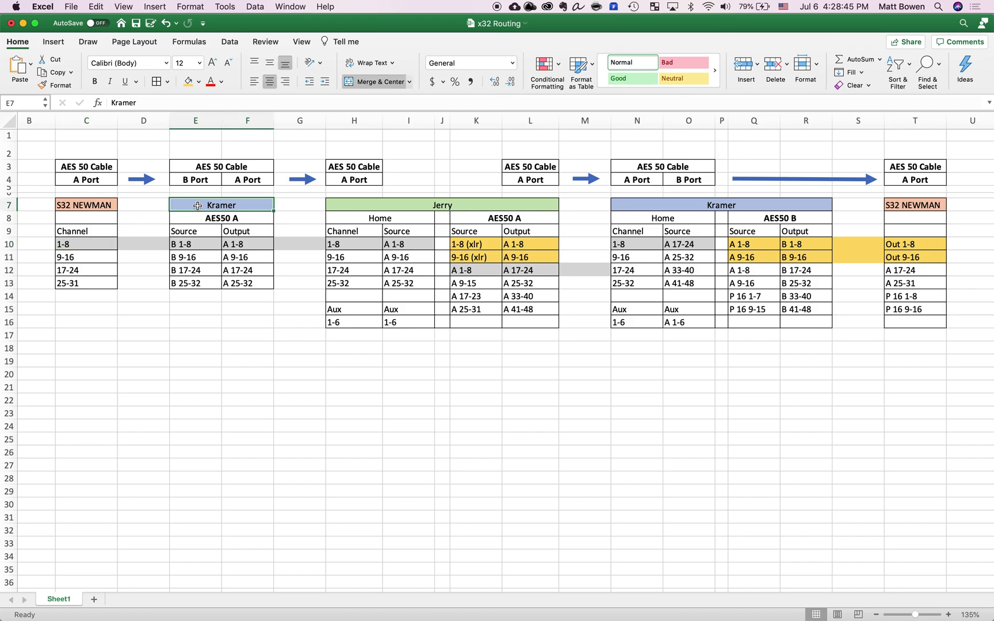
{"action": "left_click", "coordinate": [196, 183]}
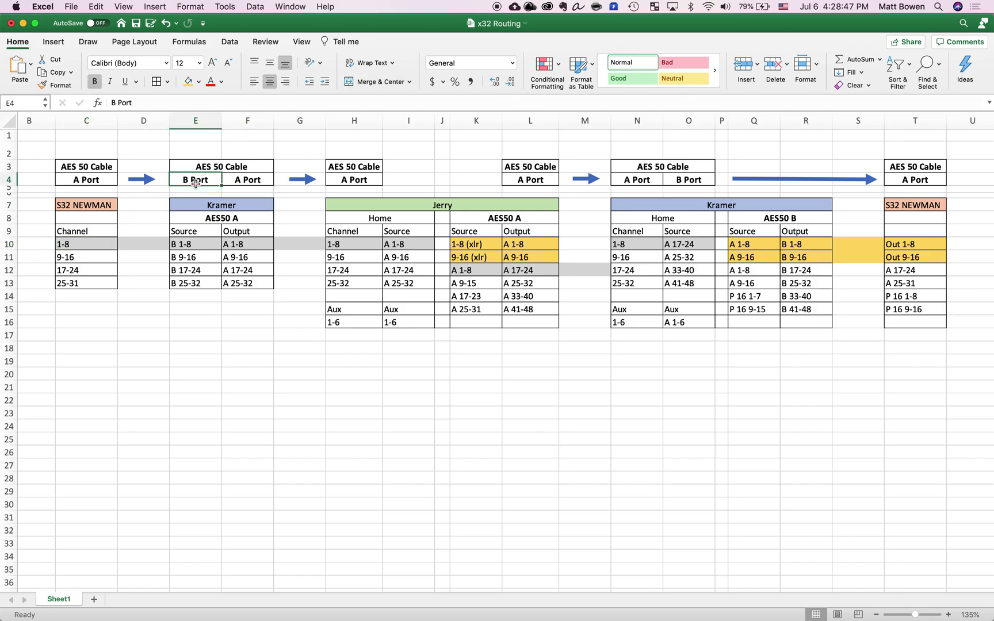
{"action": "left_click", "coordinate": [181, 245]}
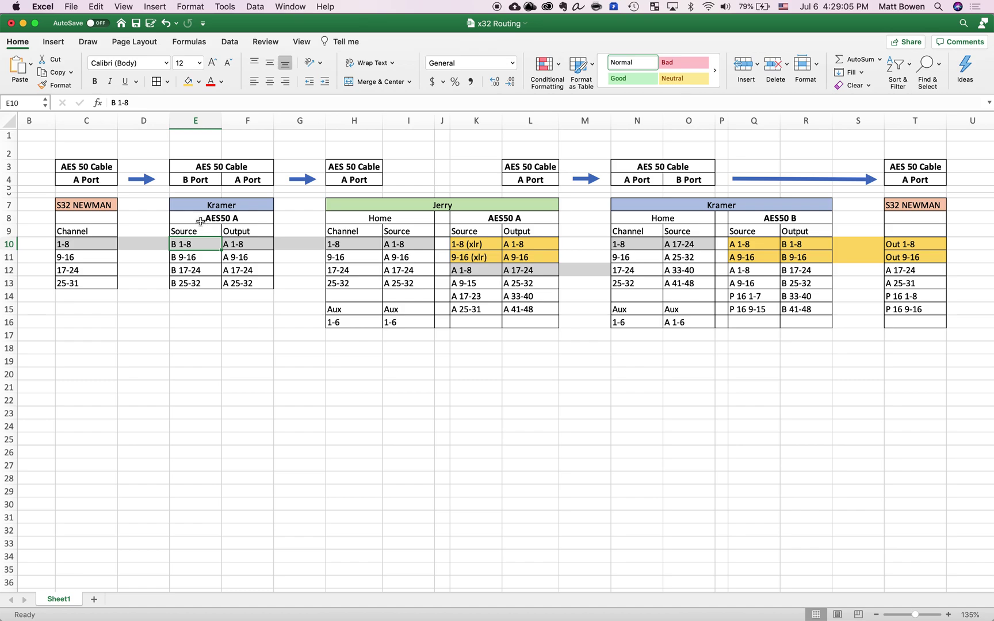
{"action": "left_click", "coordinate": [206, 222]}
{"action": "left_click", "coordinate": [248, 181]}
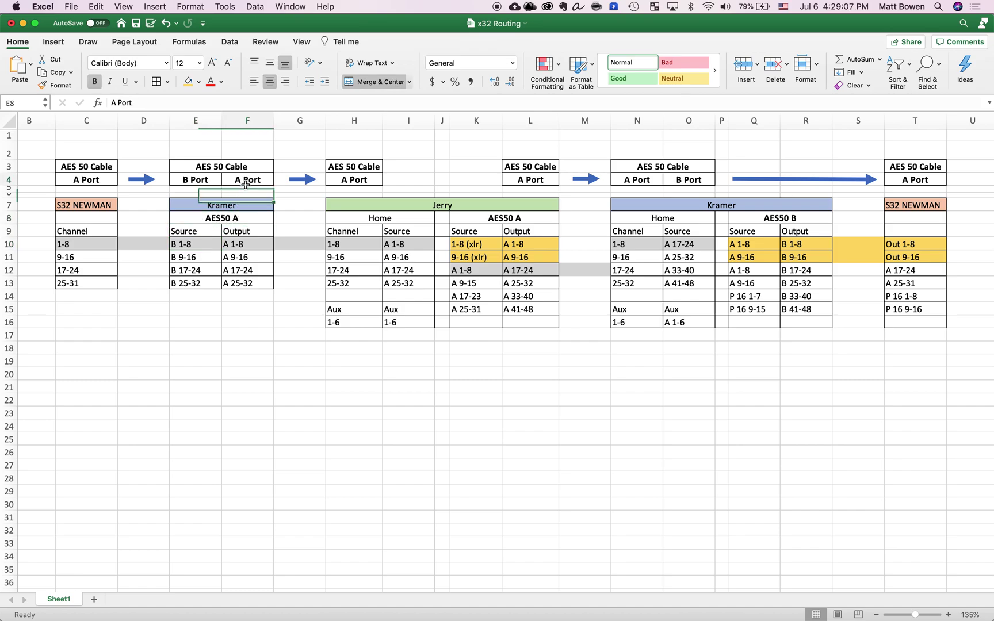
{"action": "left_click", "coordinate": [337, 181]}
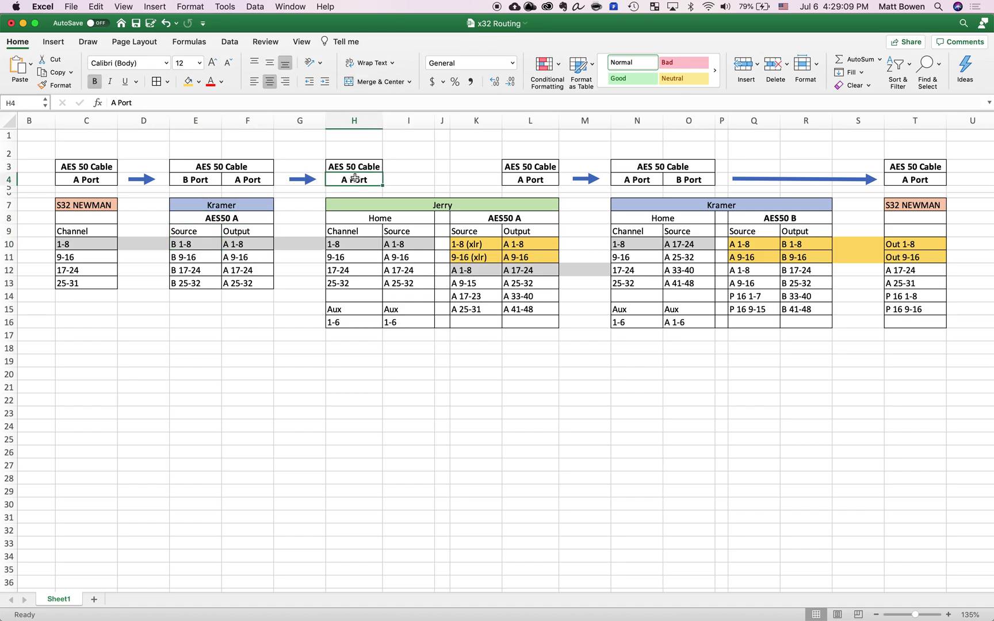
{"action": "left_click", "coordinate": [257, 183]}
{"action": "left_click", "coordinate": [199, 249]}
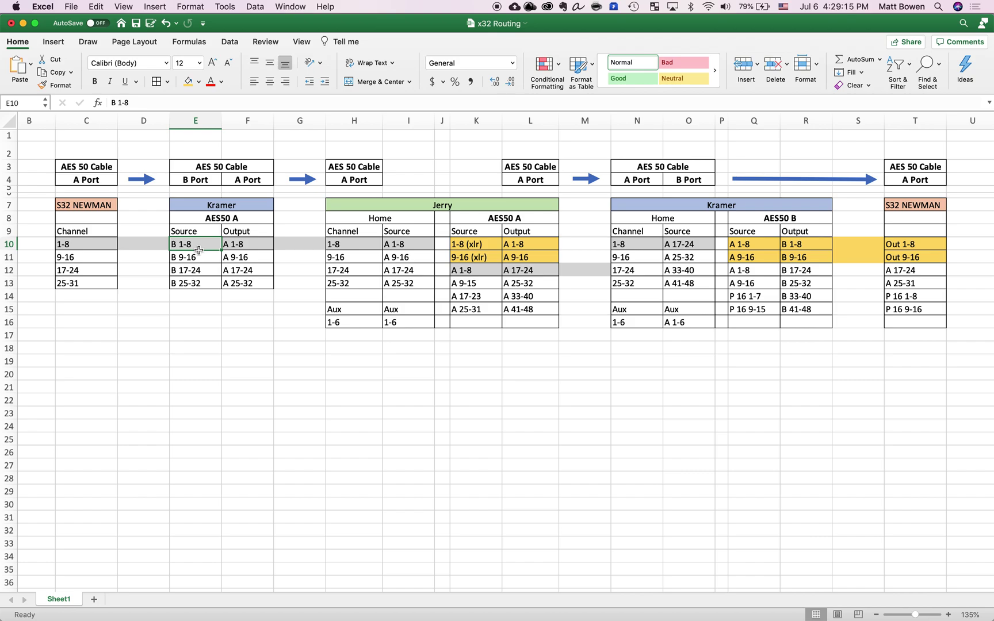
{"action": "left_click", "coordinate": [243, 239]}
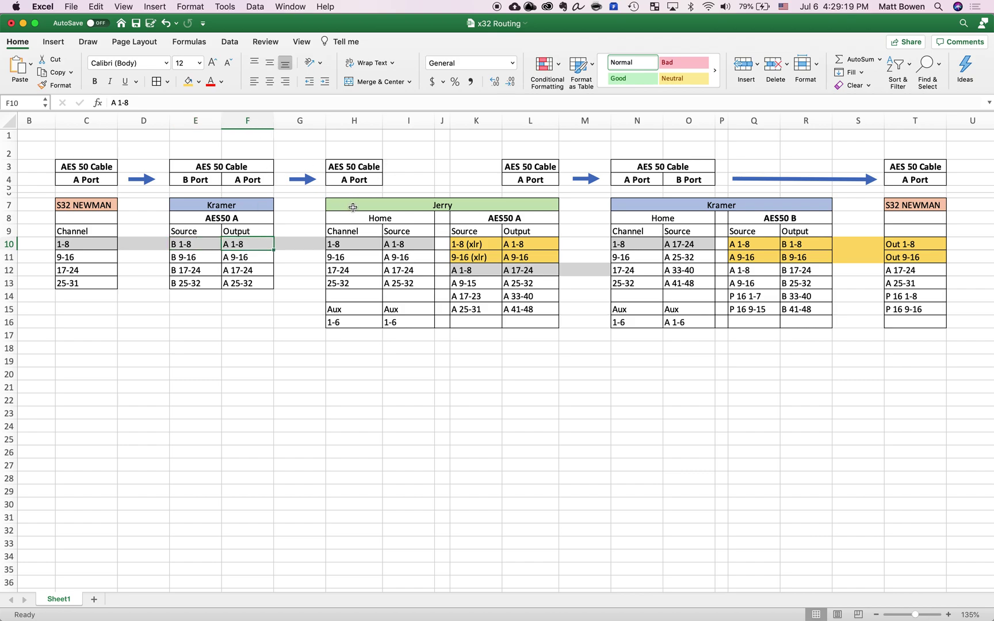
{"action": "left_click", "coordinate": [348, 188]}
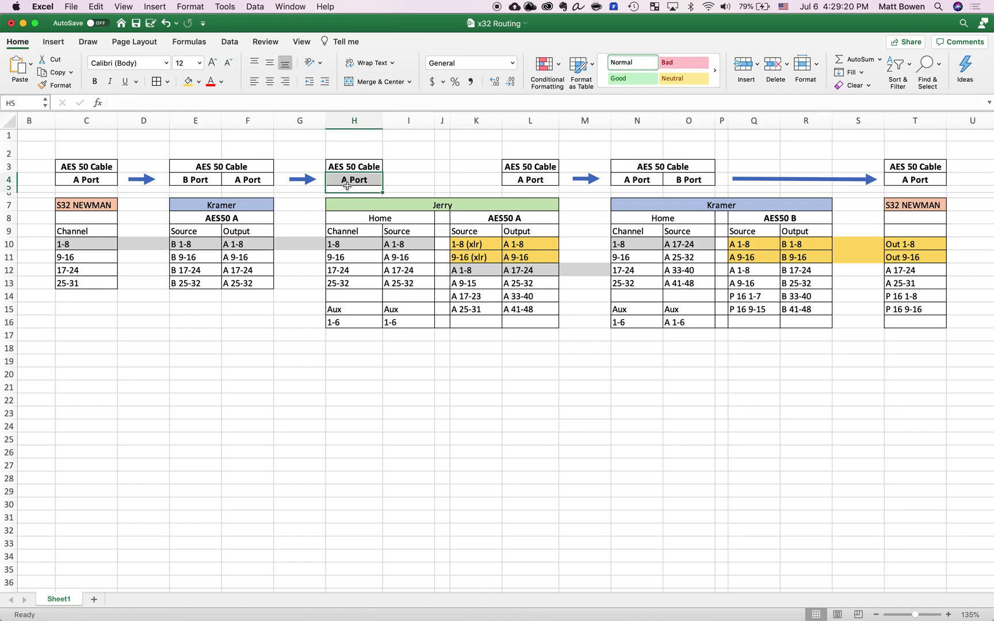
Step: Examine how Kramer's AES50 A block maps the S32 Newman's channels from source B 1-8 to output A 1-8
{"action": "left_click", "coordinate": [198, 245]}
{"action": "left_click", "coordinate": [242, 219]}
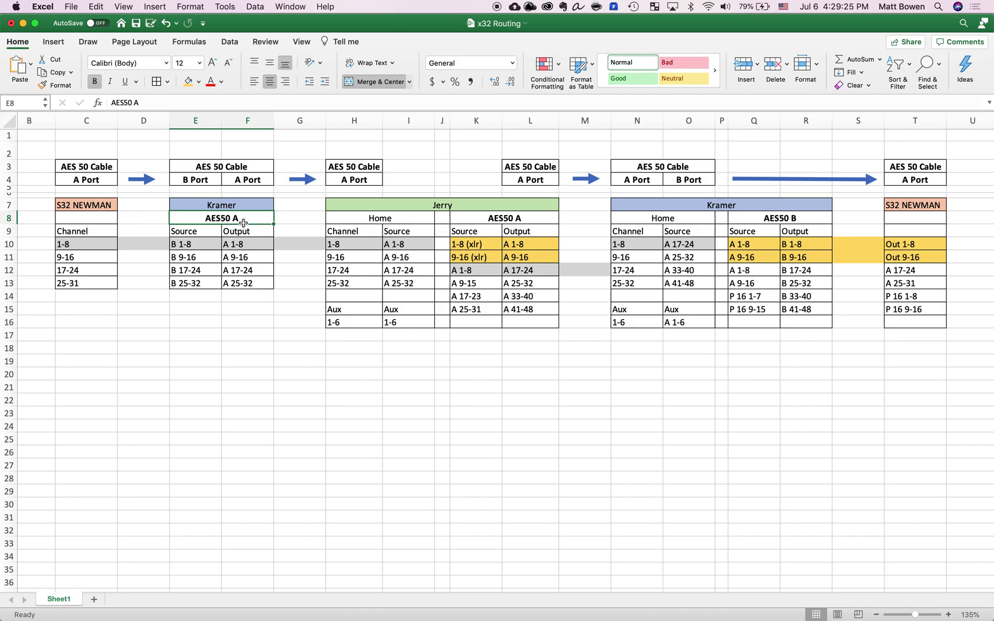
{"action": "left_click", "coordinate": [205, 246]}
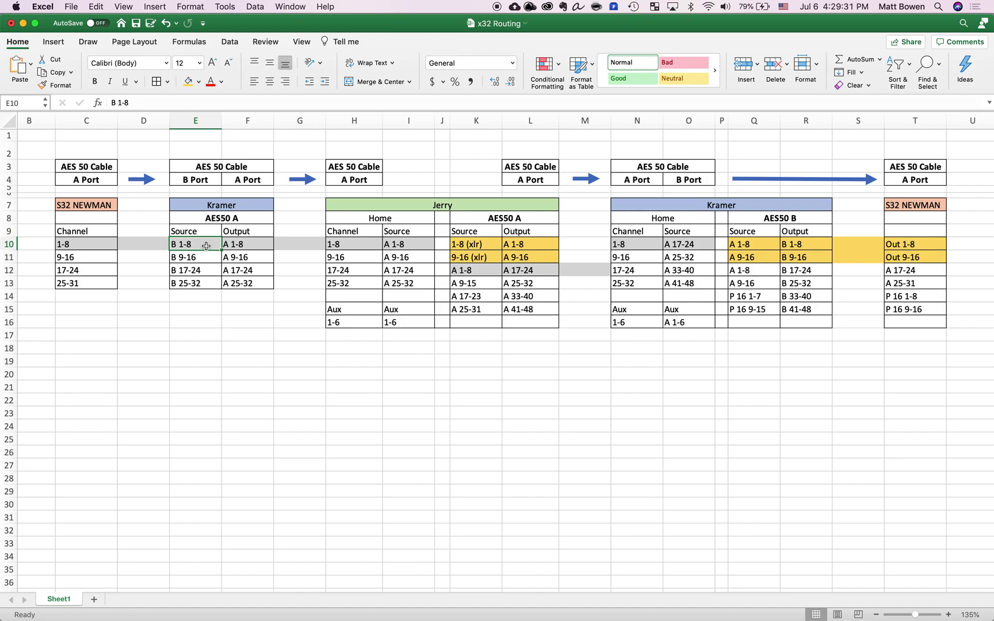
{"action": "left_click", "coordinate": [236, 231]}
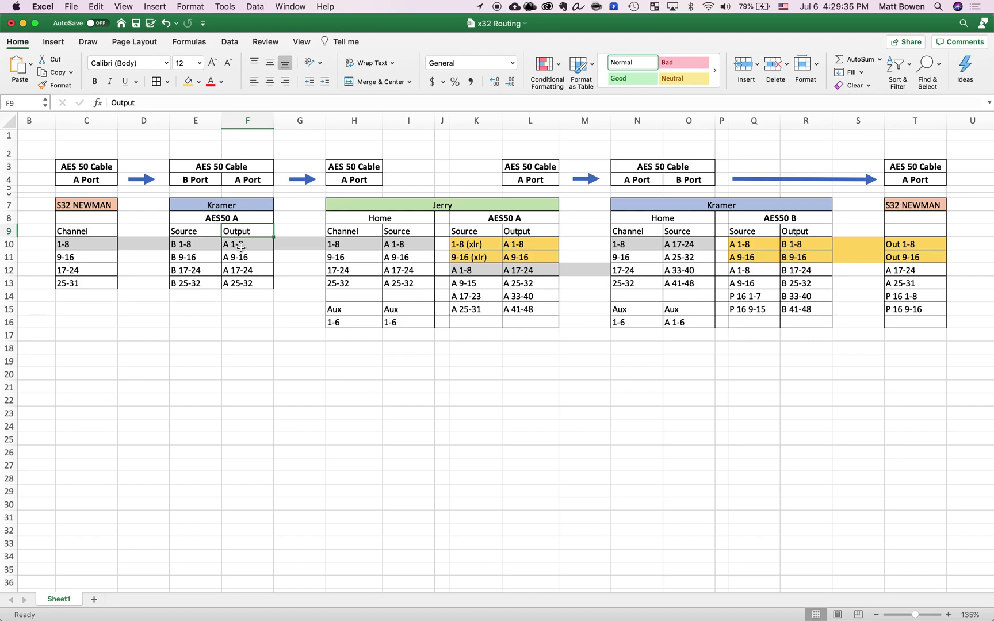
{"action": "left_click", "coordinate": [237, 218]}
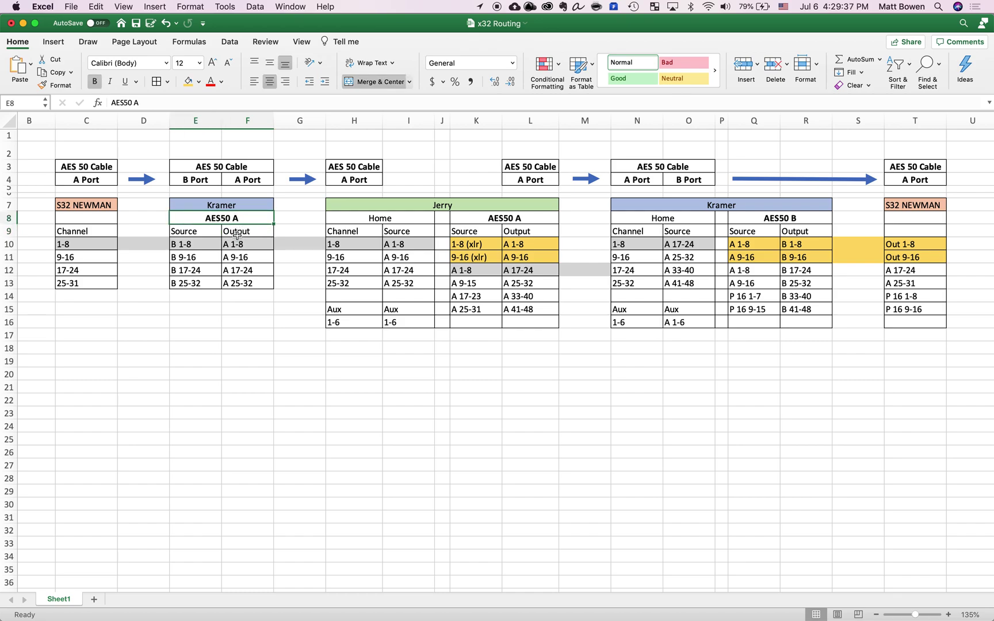
{"action": "left_click", "coordinate": [211, 248]}
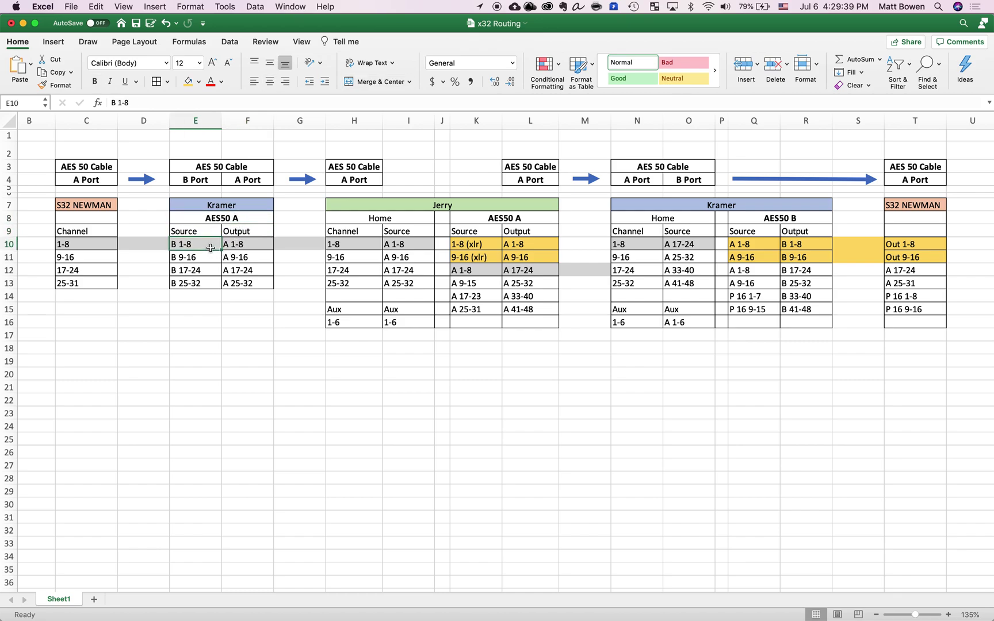
{"action": "left_click", "coordinate": [86, 248]}
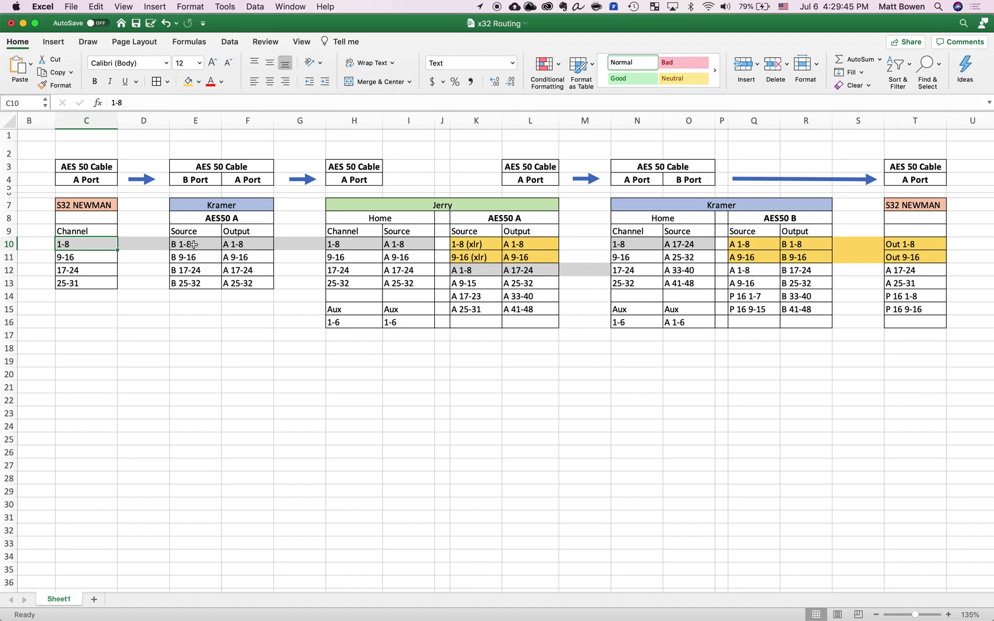
{"action": "left_click", "coordinate": [243, 245]}
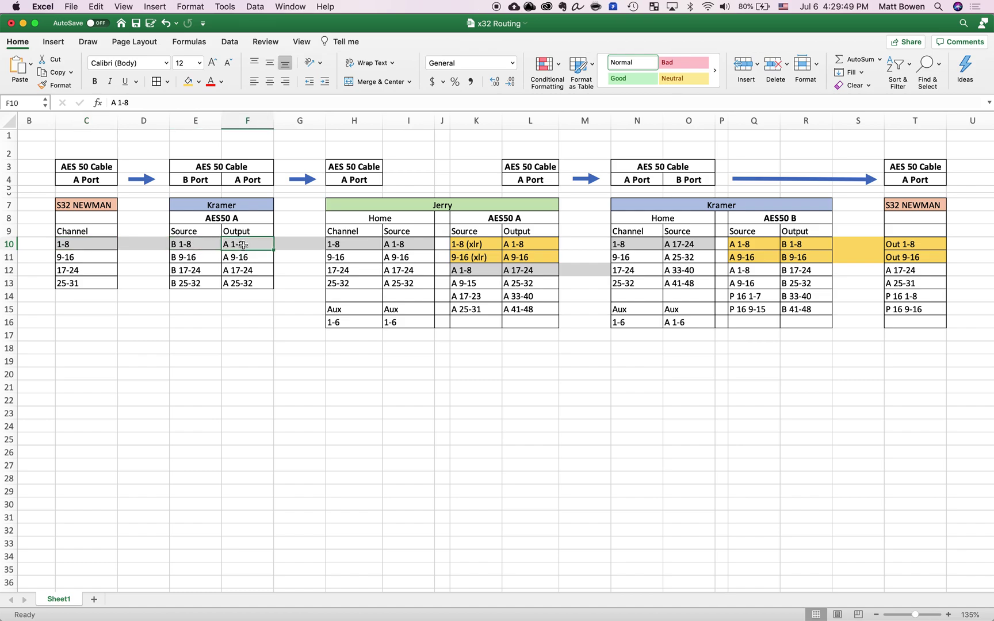
Step: Examine the channel 1-8 source in Jerry's Home block and follow its path back through Kramer to the S32 Newman
{"action": "left_click", "coordinate": [243, 180]}
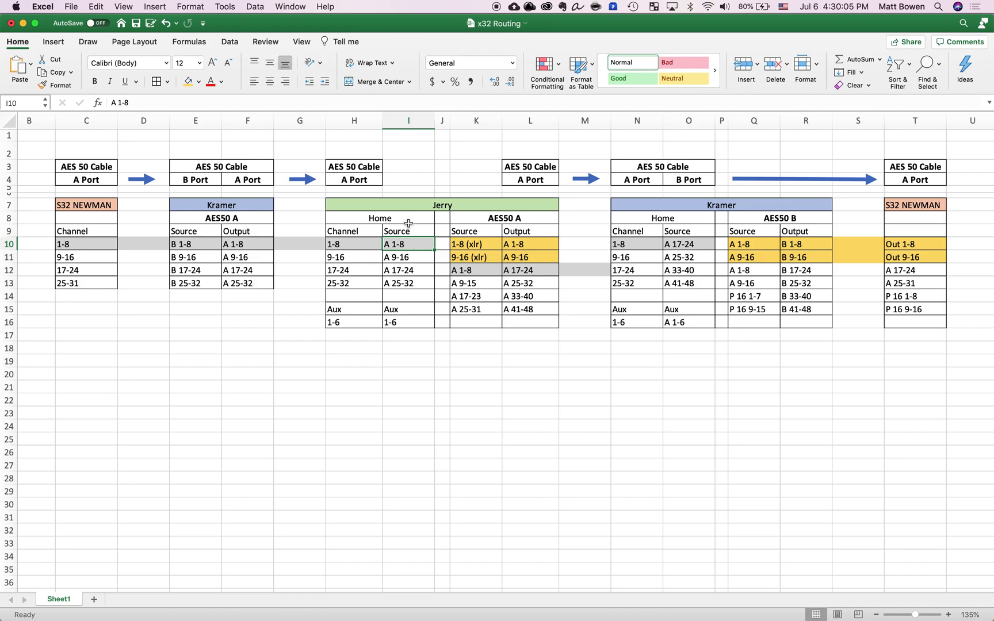
{"action": "left_click", "coordinate": [408, 223]}
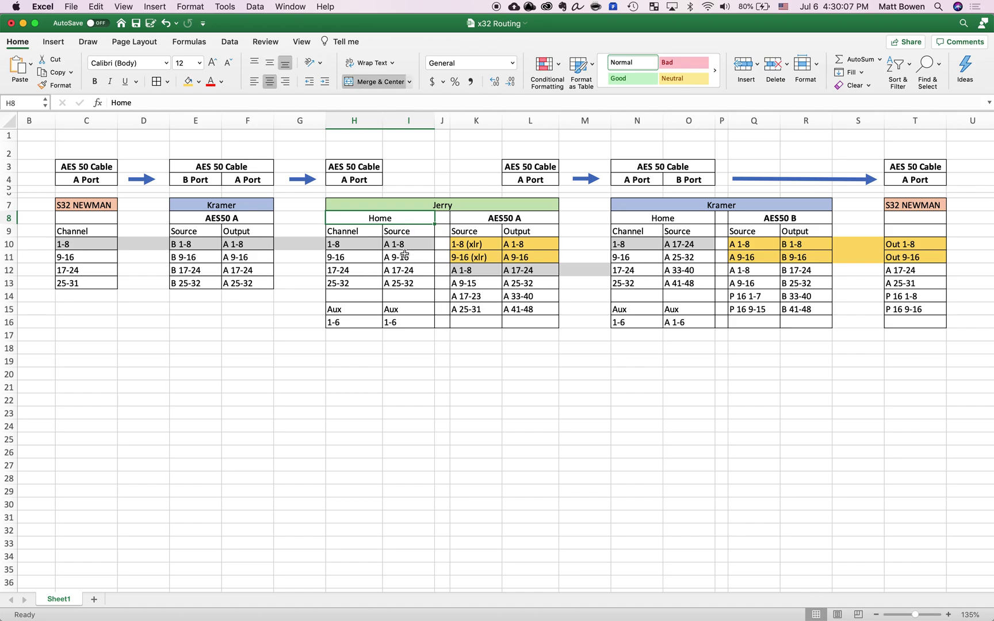
{"action": "left_click", "coordinate": [363, 246]}
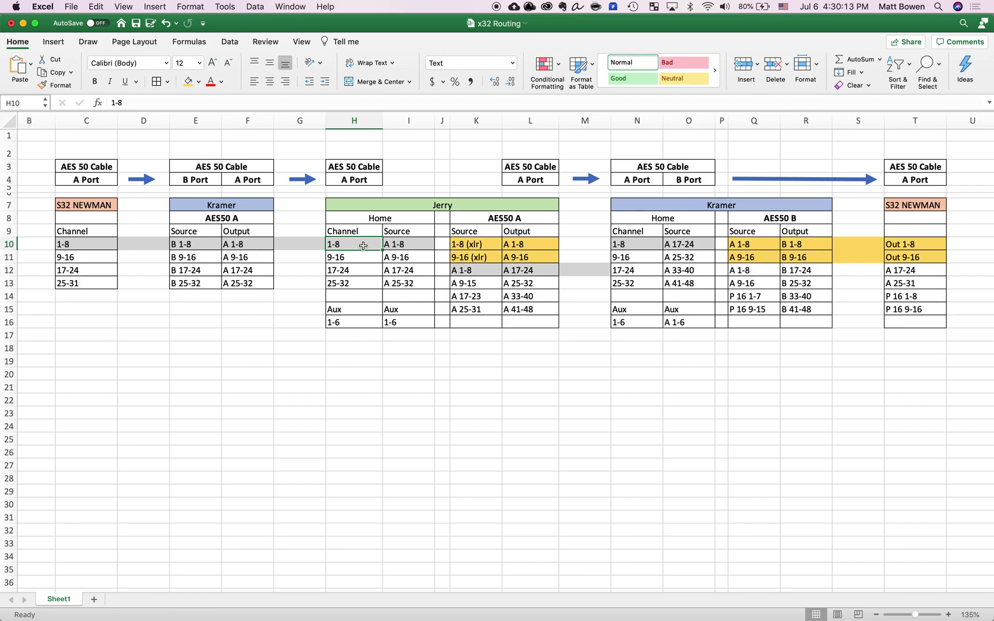
{"action": "left_click", "coordinate": [406, 245]}
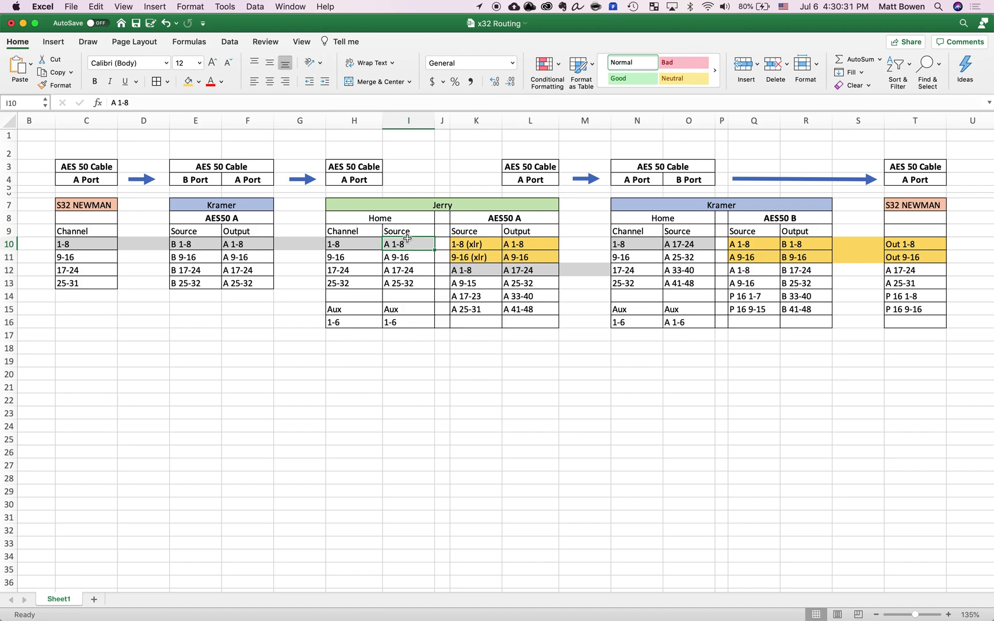
{"action": "scroll", "coordinate": [408, 235], "scroll_direction": "right", "scroll_amount": 2}
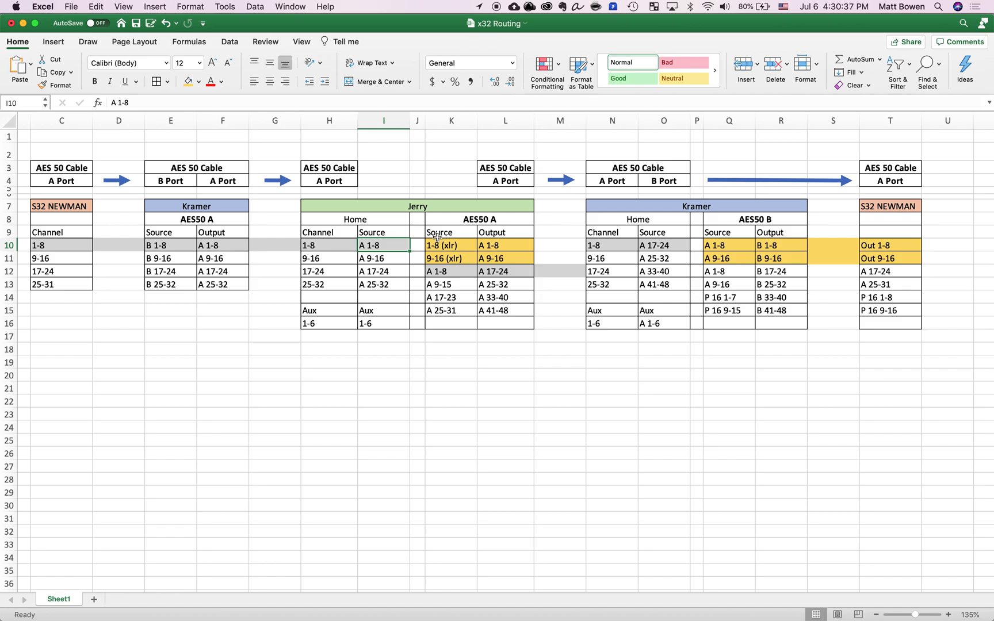
{"action": "left_click", "coordinate": [425, 208]}
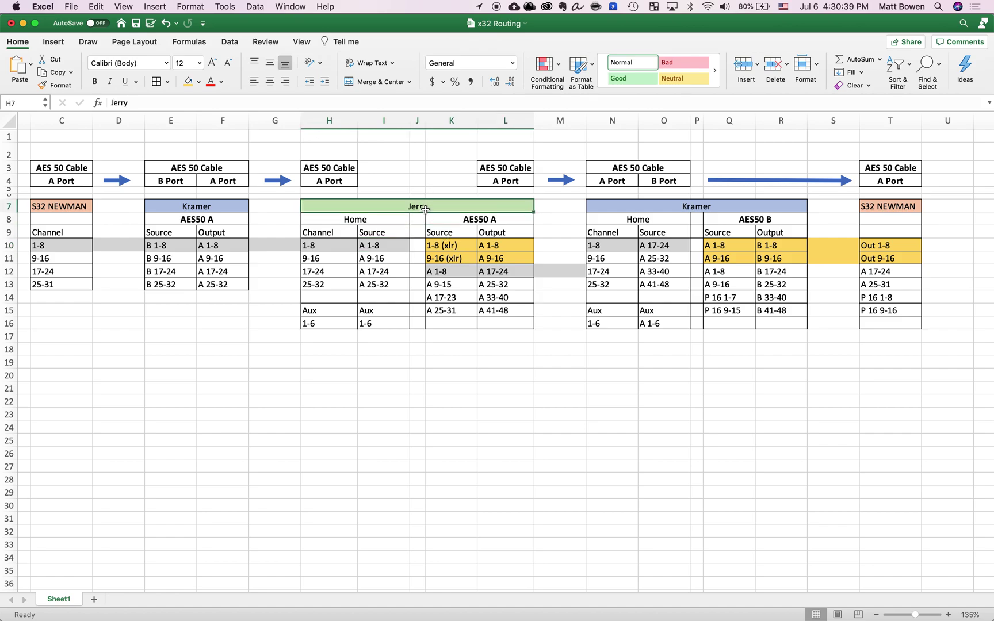
{"action": "left_click", "coordinate": [207, 205], "text": "shift"}
{"action": "left_click_drag", "start_coordinate": [207, 205], "coordinate": [200, 288]}
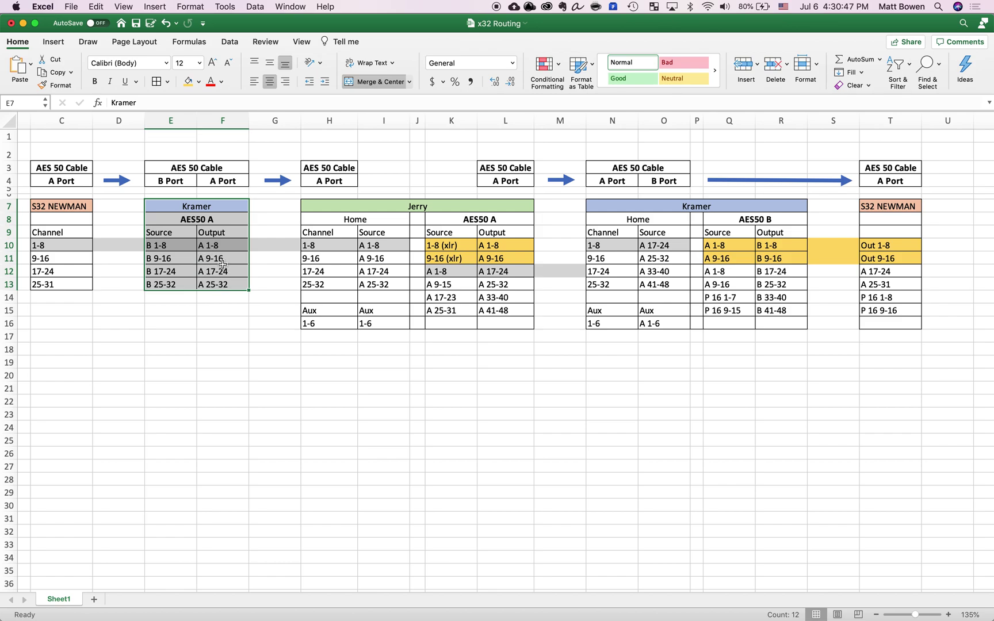
{"action": "left_click", "coordinate": [80, 241]}
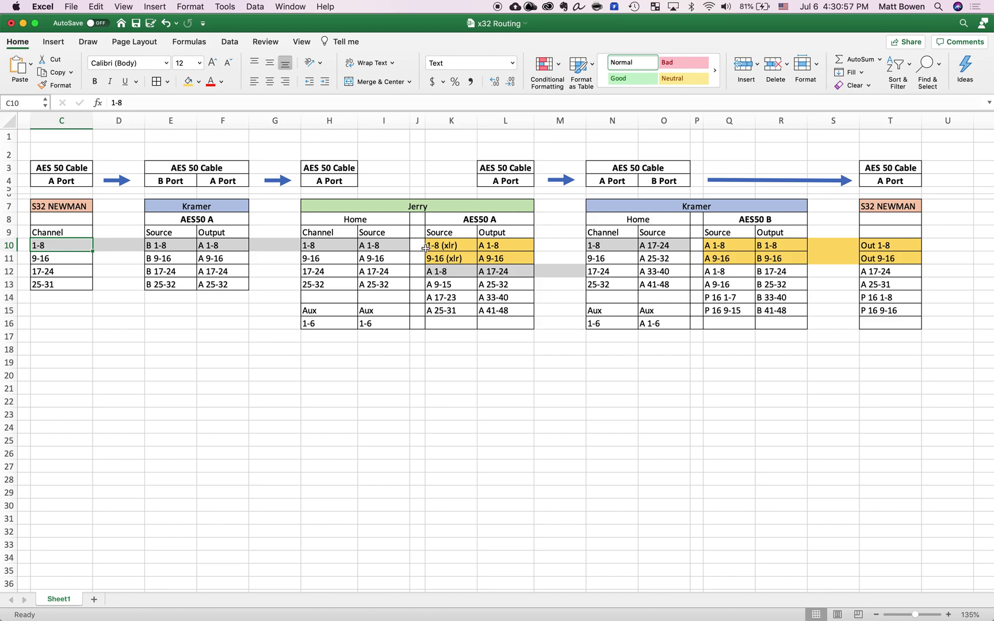
{"action": "left_click", "coordinate": [401, 246]}
Step: Examine Jerry's AES50 A block together with the A port of its outgoing AES 50 cable
{"action": "left_click", "coordinate": [396, 207]}
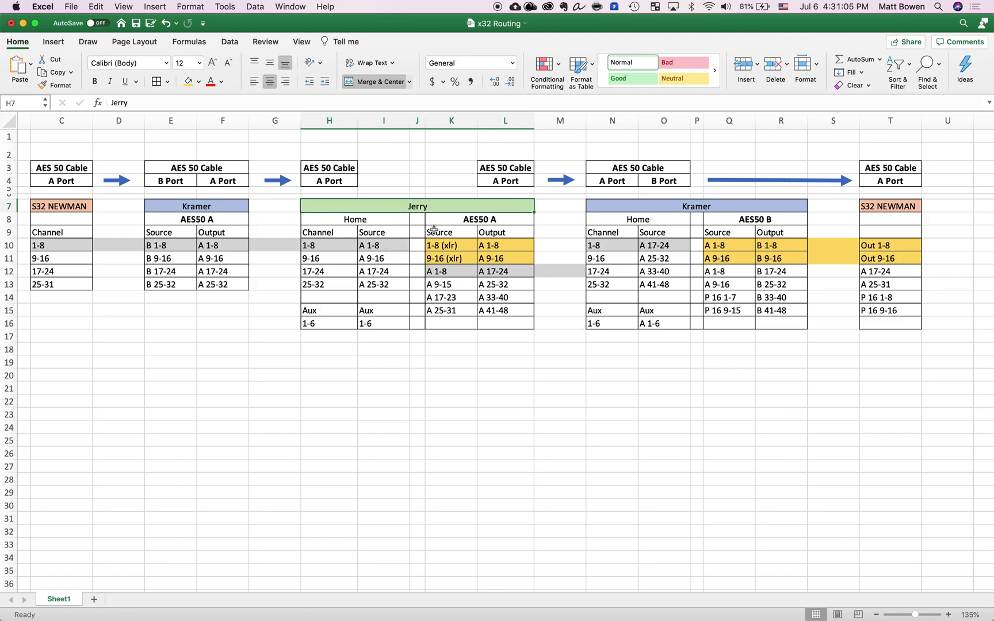
{"action": "left_click", "coordinate": [455, 222]}
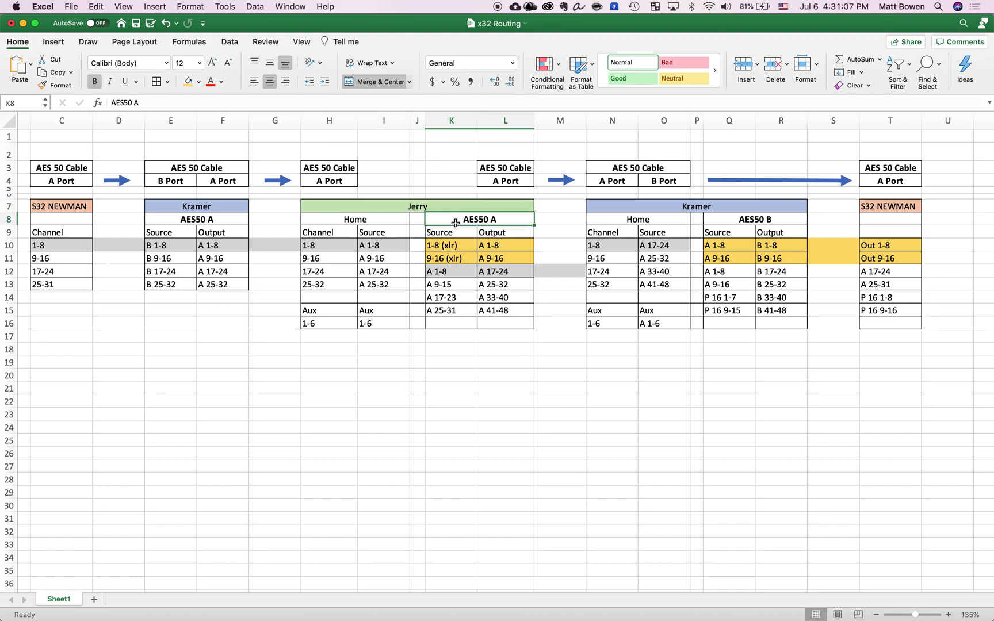
{"action": "left_click", "coordinate": [495, 183]}
{"action": "left_click", "coordinate": [491, 217]}
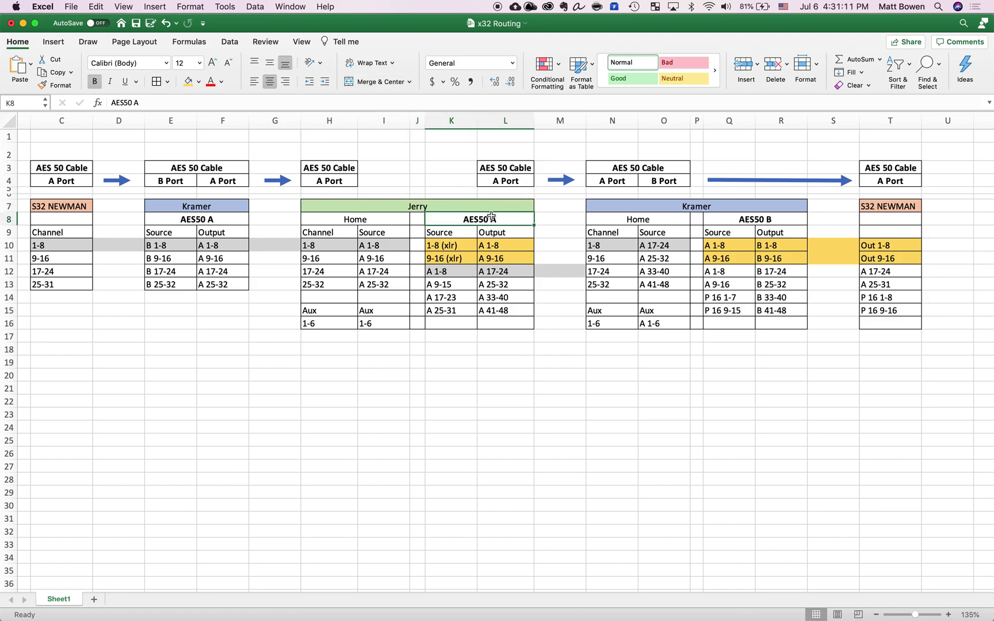
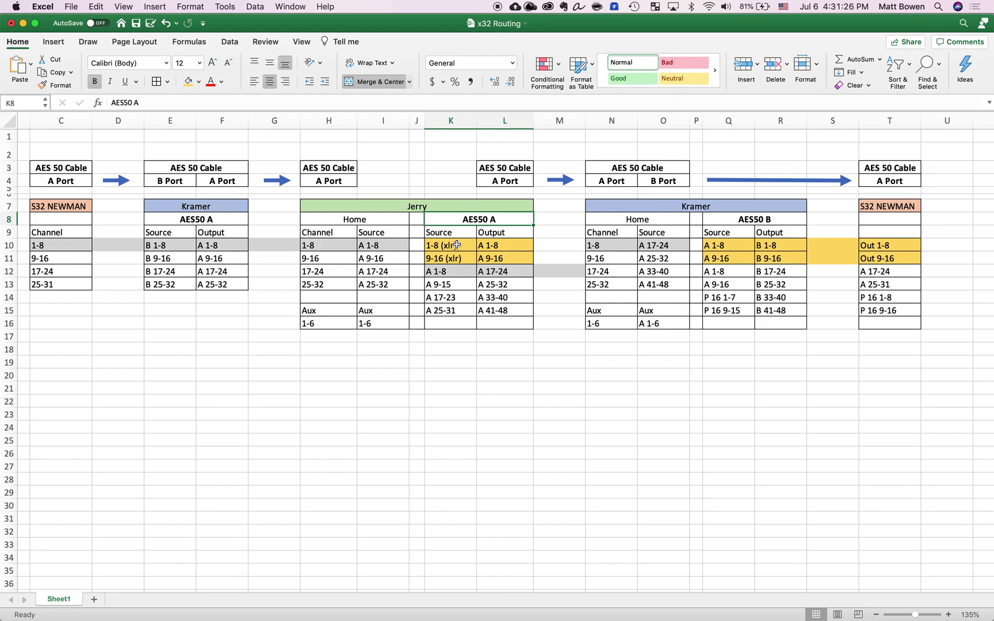
Step: Change the last source range in Jerry's AES50 A block, cell K15, to A 25-32
{"action": "left_click", "coordinate": [454, 271]}
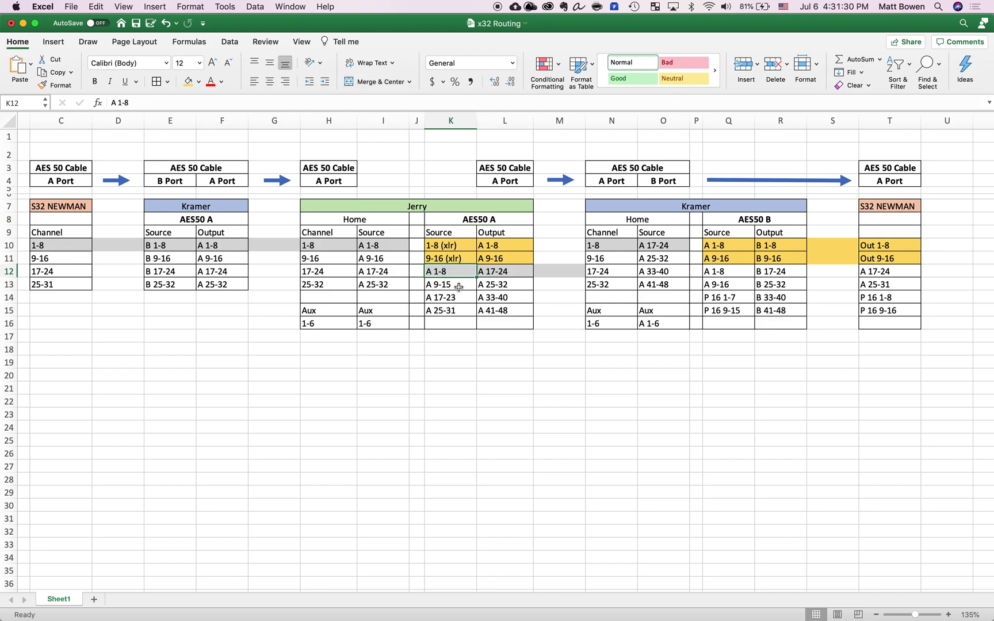
{"action": "double_click", "coordinate": [462, 315]}
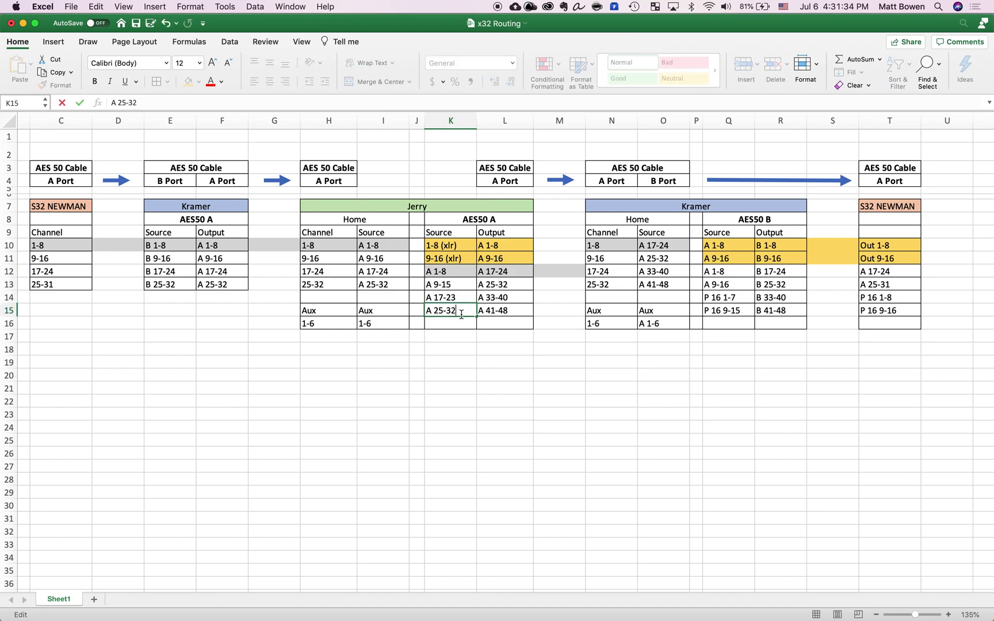
{"action": "key", "text": "Return"}
Step: Compare Jerry's Home sources A 1-8 through A 25-32 with the AES50 A outputs A 17-24 through A 41-48
{"action": "left_click", "coordinate": [374, 251]}
{"action": "left_click_drag", "start_coordinate": [384, 246], "coordinate": [380, 284]}
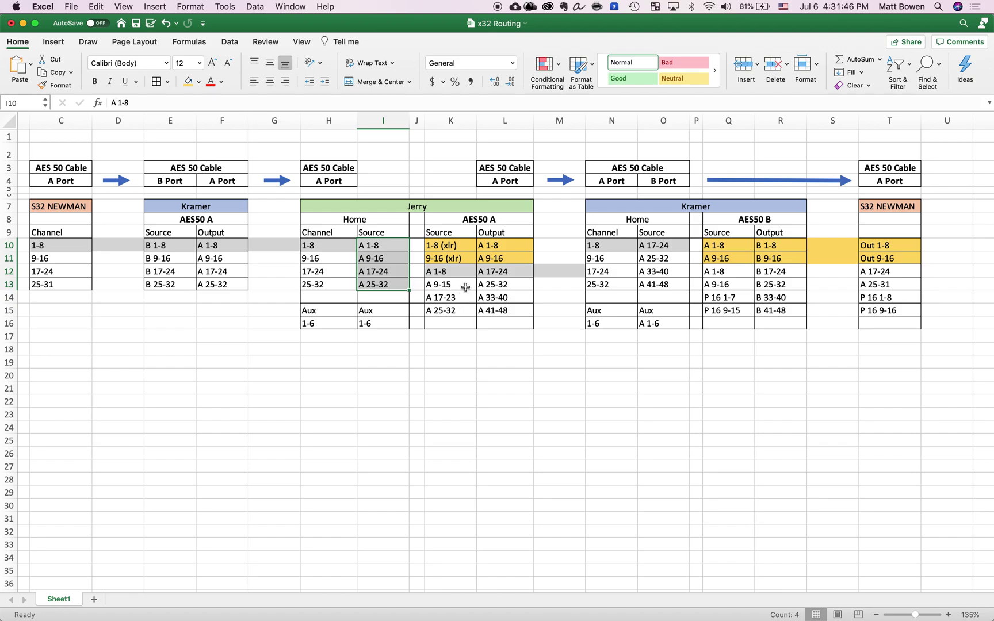
{"action": "left_click", "coordinate": [490, 223]}
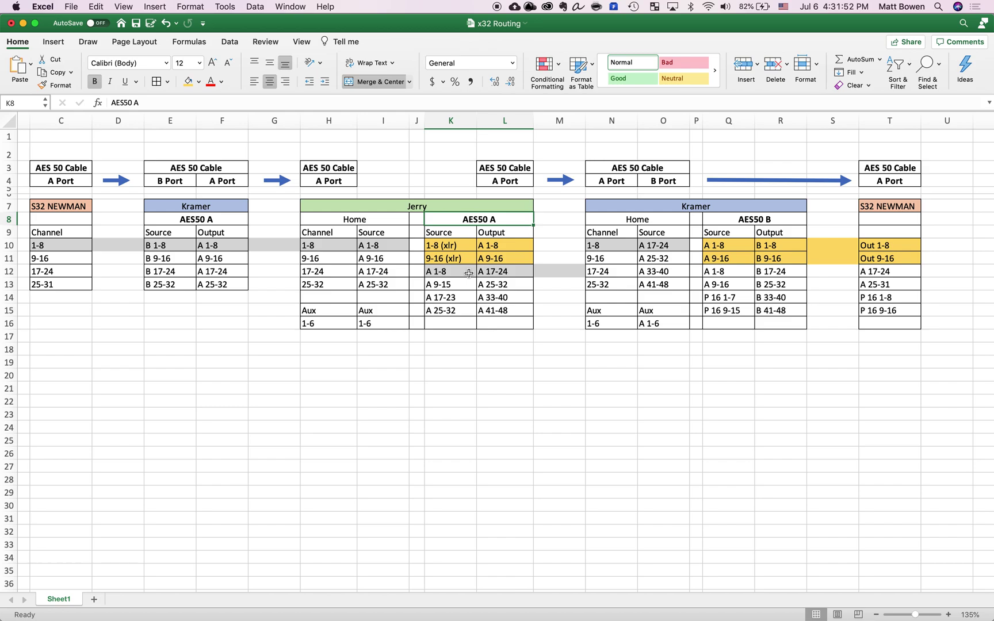
{"action": "left_click", "coordinate": [497, 275]}
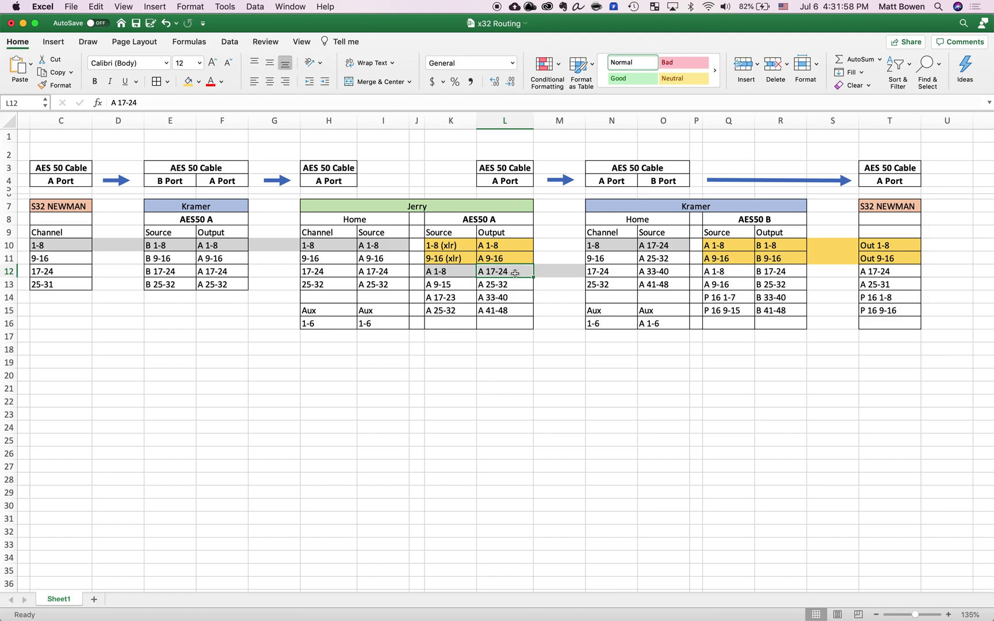
{"action": "left_click", "coordinate": [509, 312]}
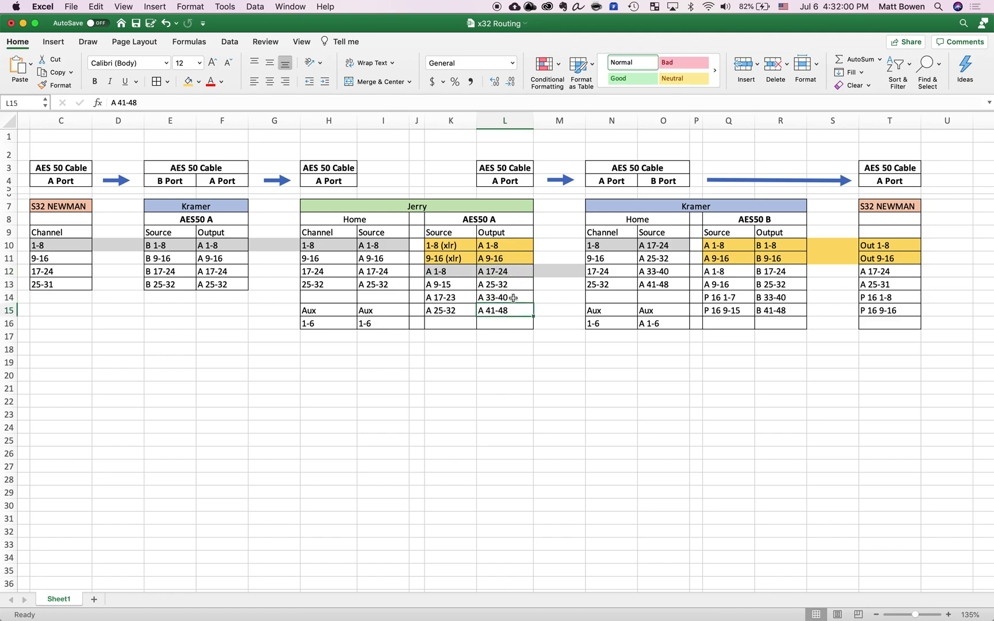
Step: Go through all output ranges in Jerry's AES50 A block, from A 1-8 down to A 41-48
{"action": "left_click", "coordinate": [517, 272]}
{"action": "left_click", "coordinate": [517, 242]}
{"action": "key", "text": "Down"}
{"action": "key", "text": "Down"}
{"action": "key", "text": "Down"}
{"action": "key", "text": "Down"}
{"action": "key", "text": "Down"}
{"action": "left_click_drag", "start_coordinate": [517, 243], "coordinate": [510, 306]}
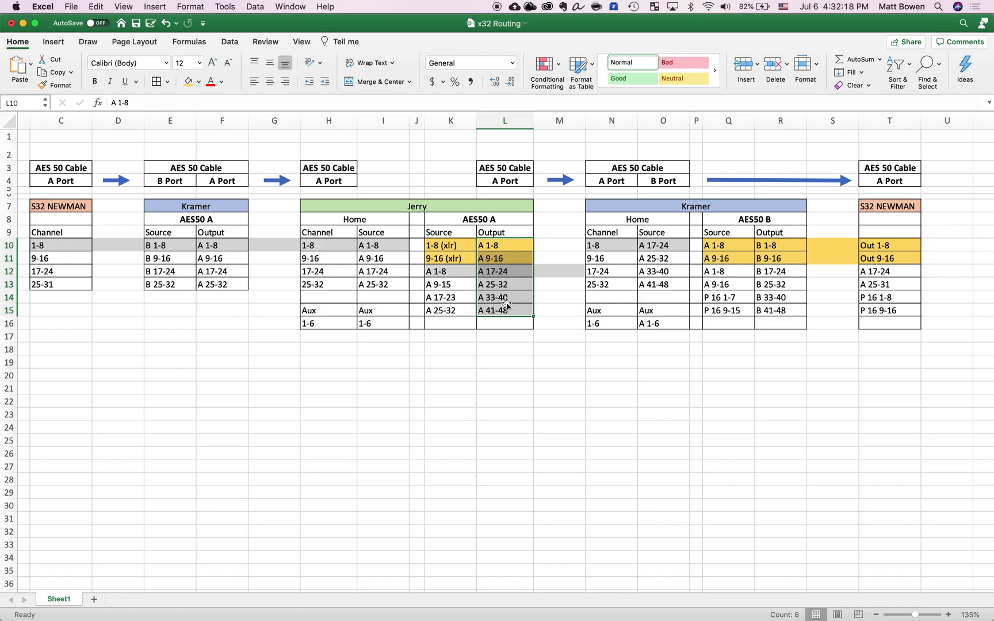
{"action": "left_click", "coordinate": [507, 283]}
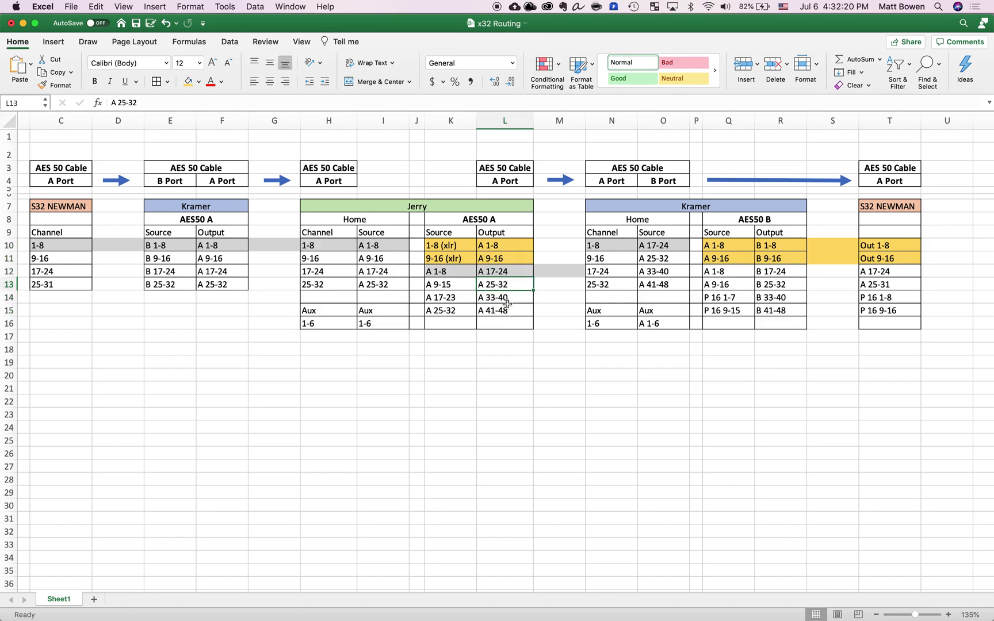
Step: Review each source range in Jerry's Home block, from A 1-8 down to A 25-32
{"action": "left_click_drag", "start_coordinate": [385, 246], "coordinate": [390, 285]}
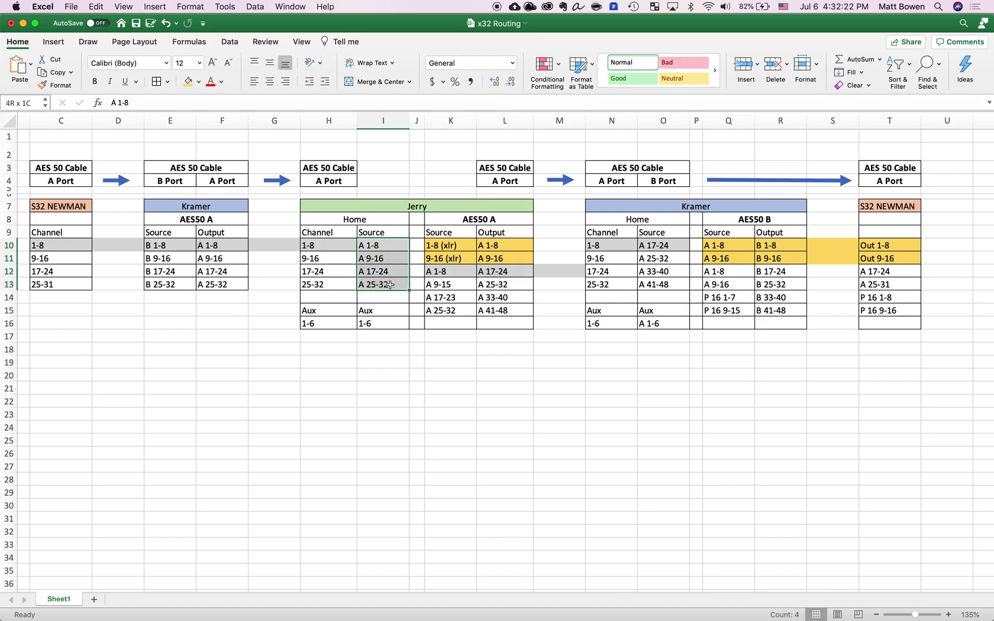
{"action": "left_click", "coordinate": [389, 251]}
{"action": "key", "text": "Down"}
{"action": "key", "text": "Down"}
{"action": "key", "text": "Down"}
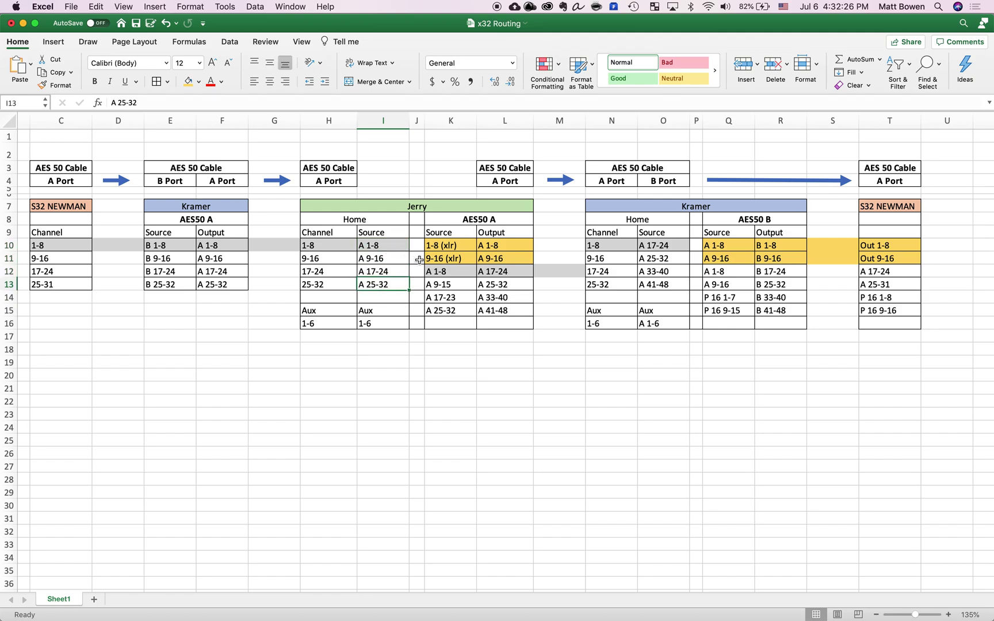
Step: Examine Jerry's AES50 A outputs in two groups: A 1-8 to A 25-32, and A 17-24 to A 41-48
{"action": "left_click", "coordinate": [510, 248]}
{"action": "key", "text": "Down"}
{"action": "key", "text": "Down"}
{"action": "key", "text": "Down"}
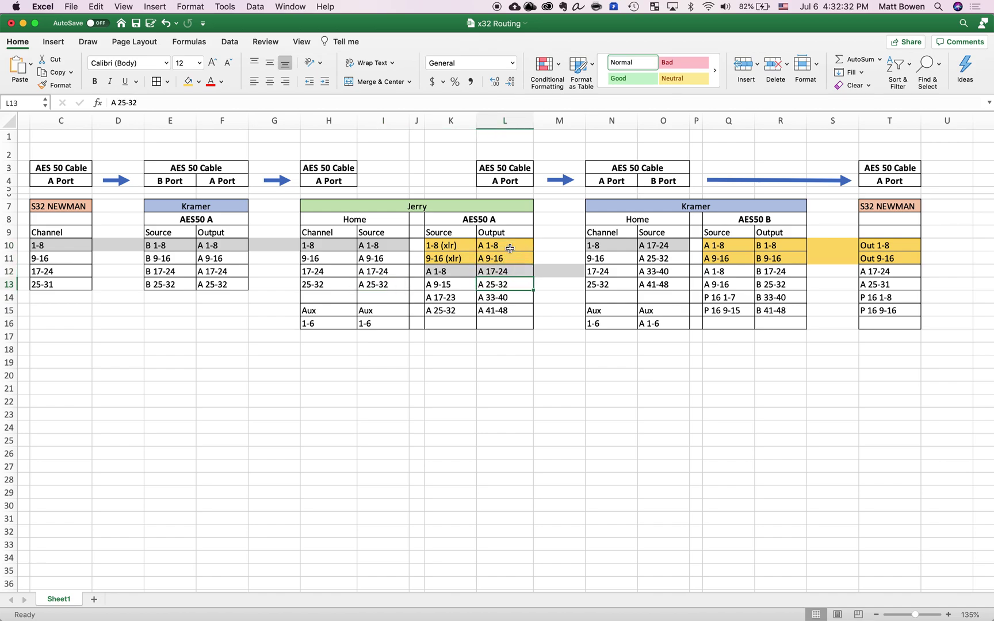
{"action": "left_click", "coordinate": [505, 272]}
{"action": "key", "text": "Down"}
{"action": "key", "text": "Down"}
{"action": "key", "text": "Down"}
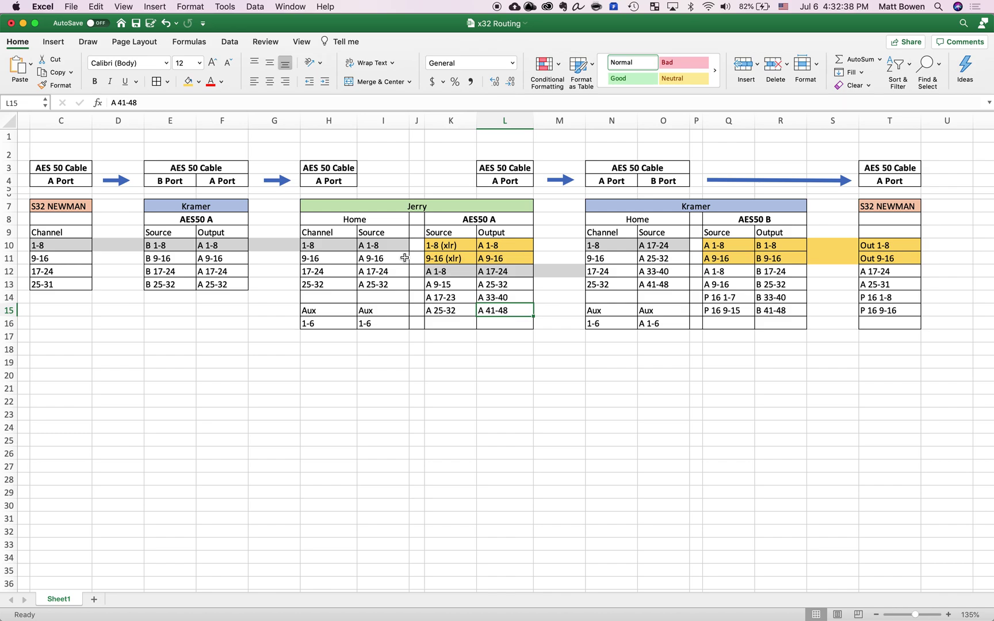
Step: Match Jerry's AES50 A sources A 1-8 and A 9-15 with their outputs A 17-24 and A 25-32
{"action": "left_click", "coordinate": [492, 274]}
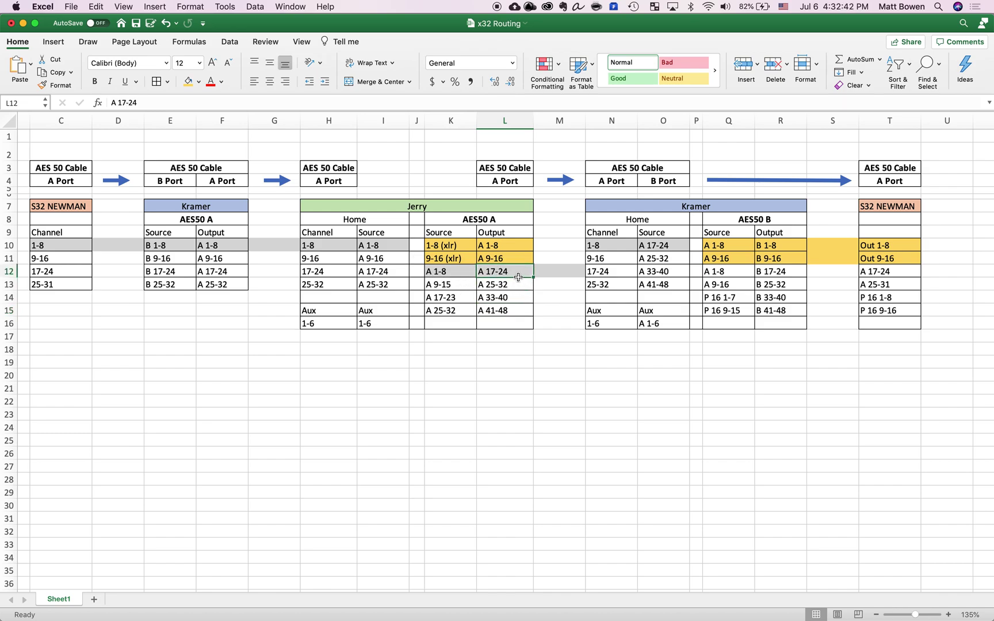
{"action": "left_click", "coordinate": [453, 274]}
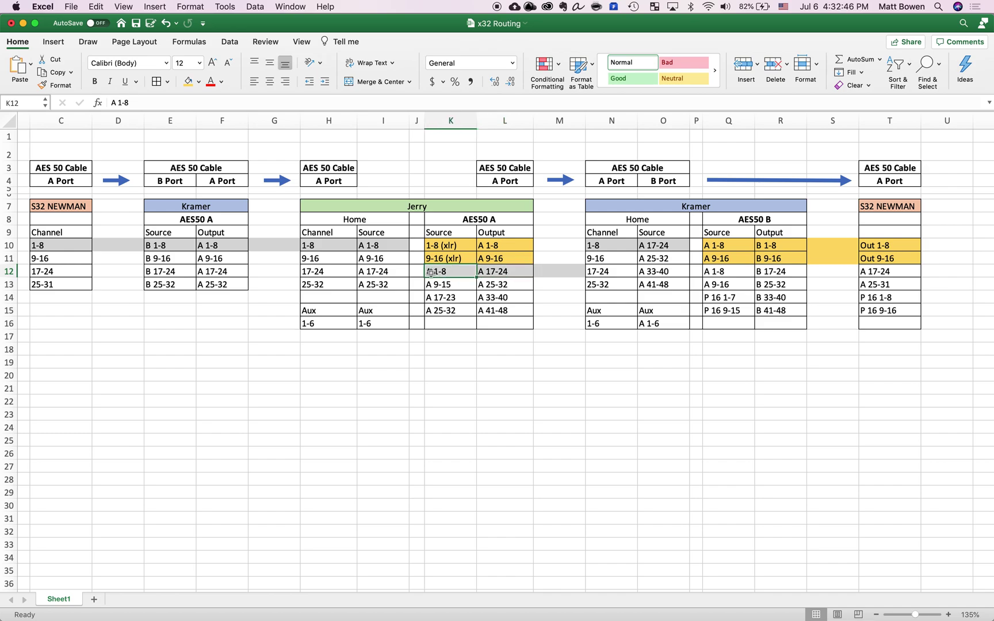
{"action": "left_click", "coordinate": [386, 246]}
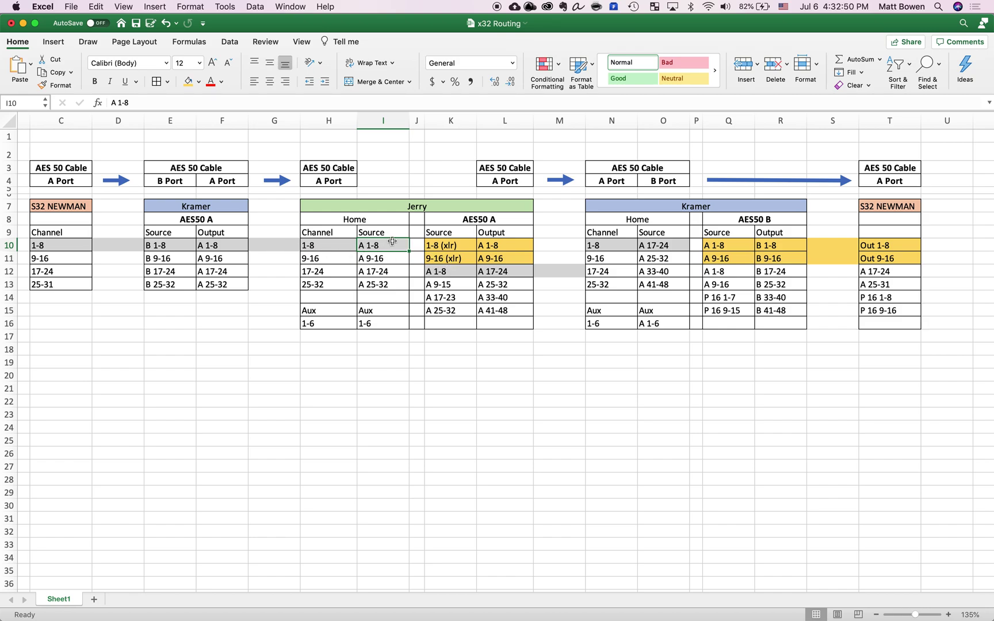
{"action": "left_click", "coordinate": [448, 275]}
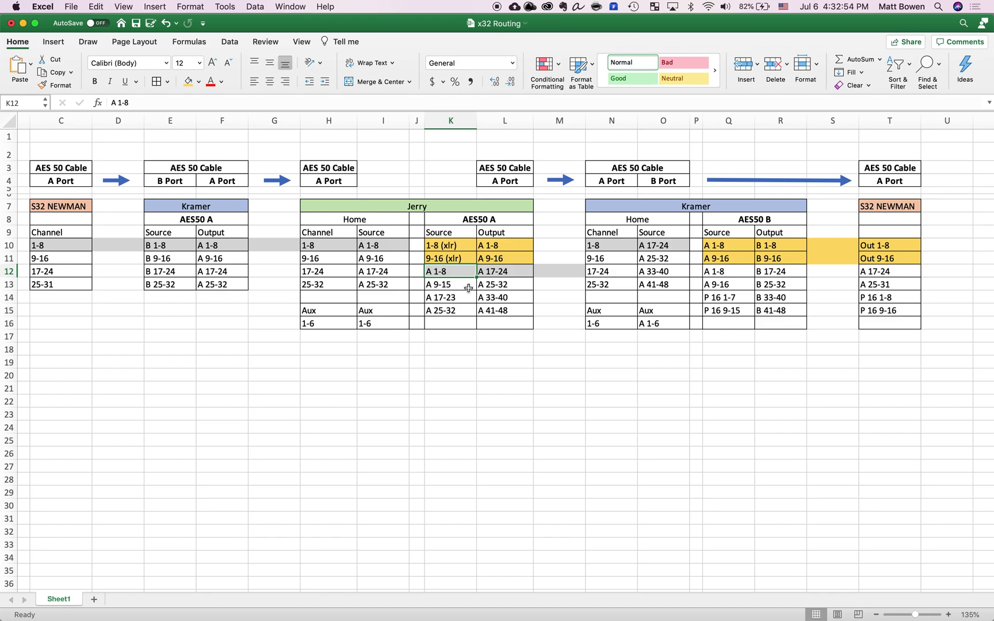
{"action": "left_click", "coordinate": [500, 285]}
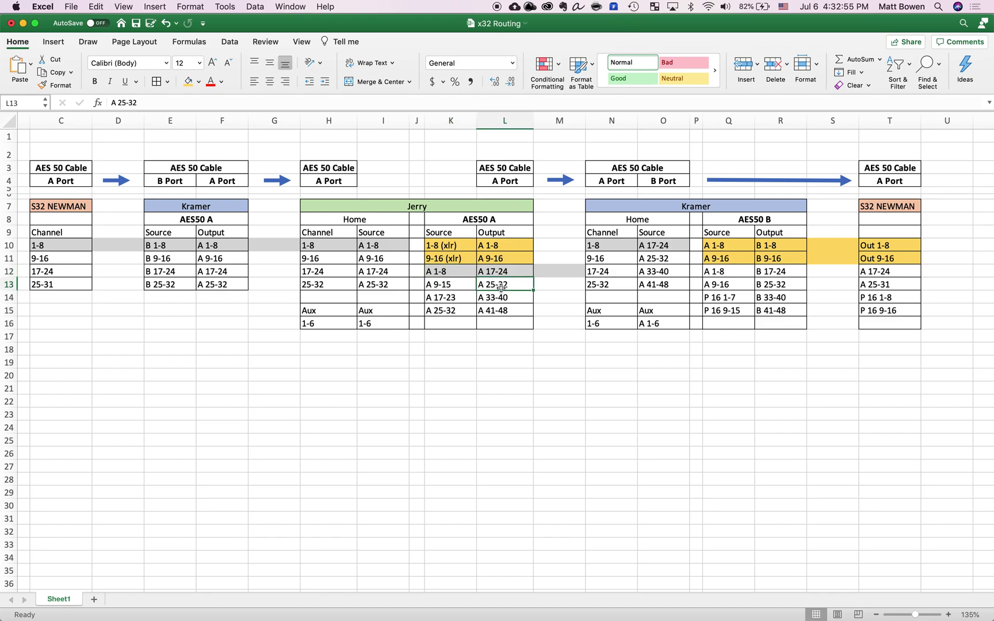
{"action": "left_click", "coordinate": [462, 285]}
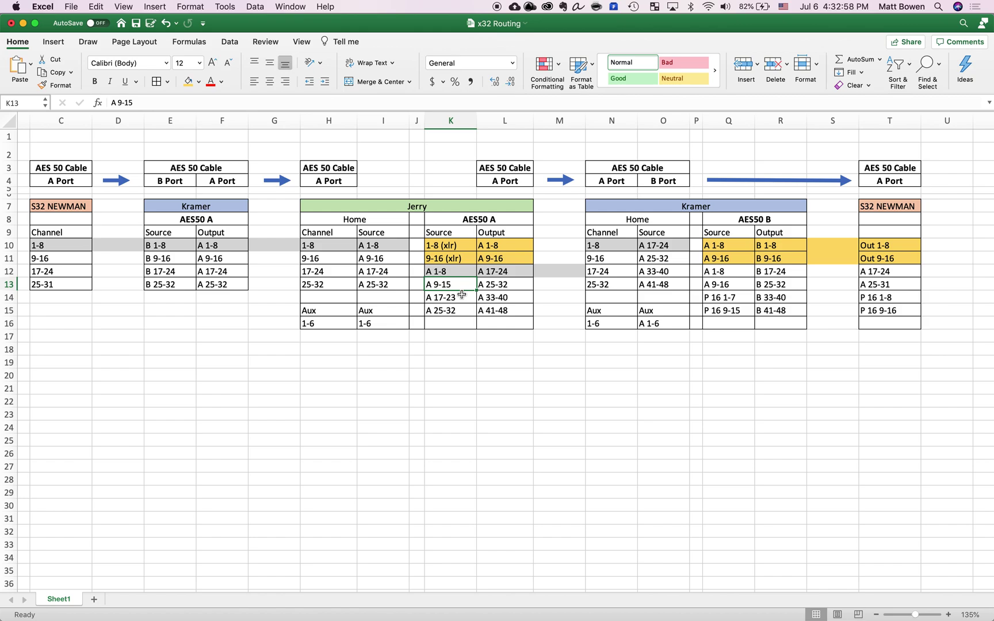
{"action": "left_click", "coordinate": [504, 283]}
{"action": "left_click", "coordinate": [453, 273]}
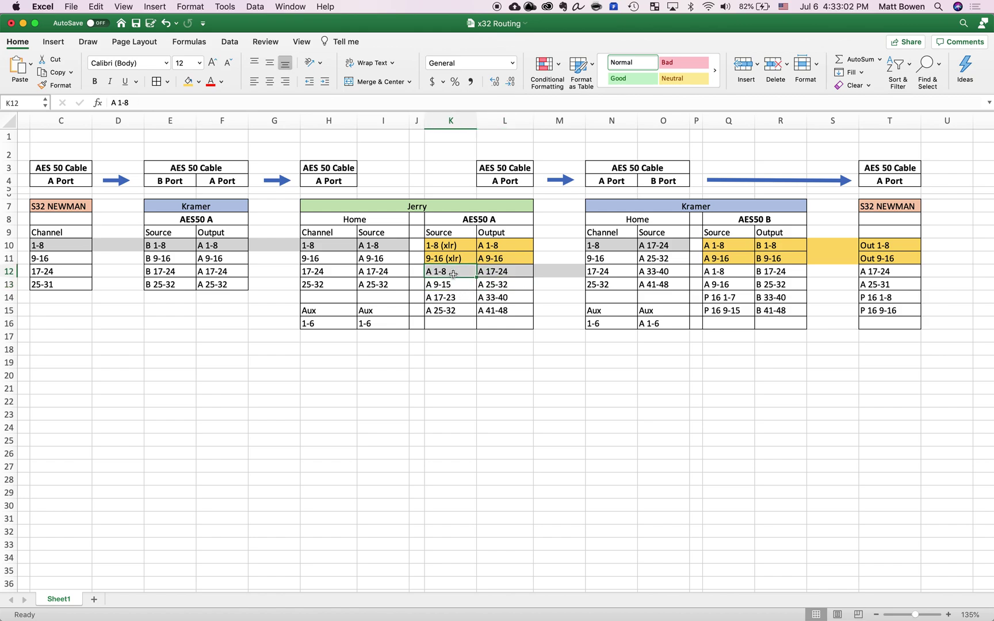
Step: Follow Jerry's A port into Kramer's A port and examine the channel 1-8 source, A 17-24, in Kramer's Home block
{"action": "left_click", "coordinate": [513, 184]}
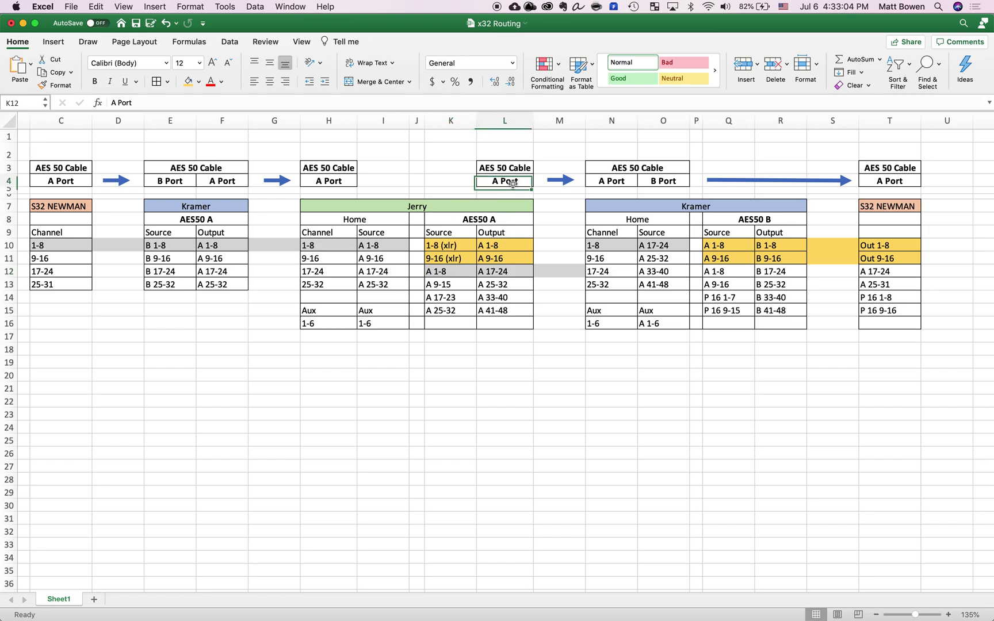
{"action": "left_click", "coordinate": [609, 189]}
{"action": "left_click", "coordinate": [633, 211]}
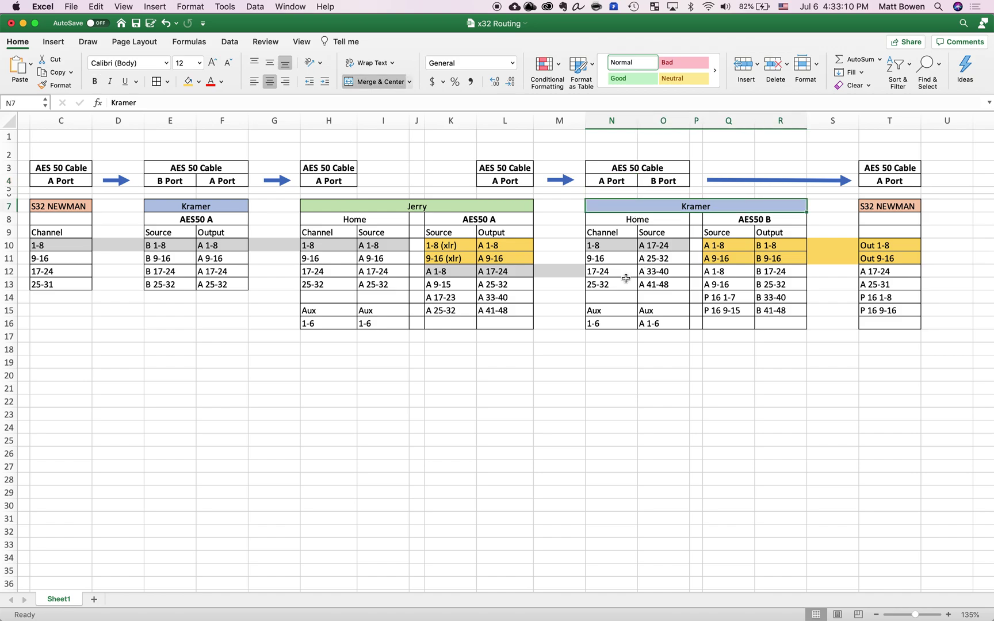
{"action": "left_click", "coordinate": [639, 222]}
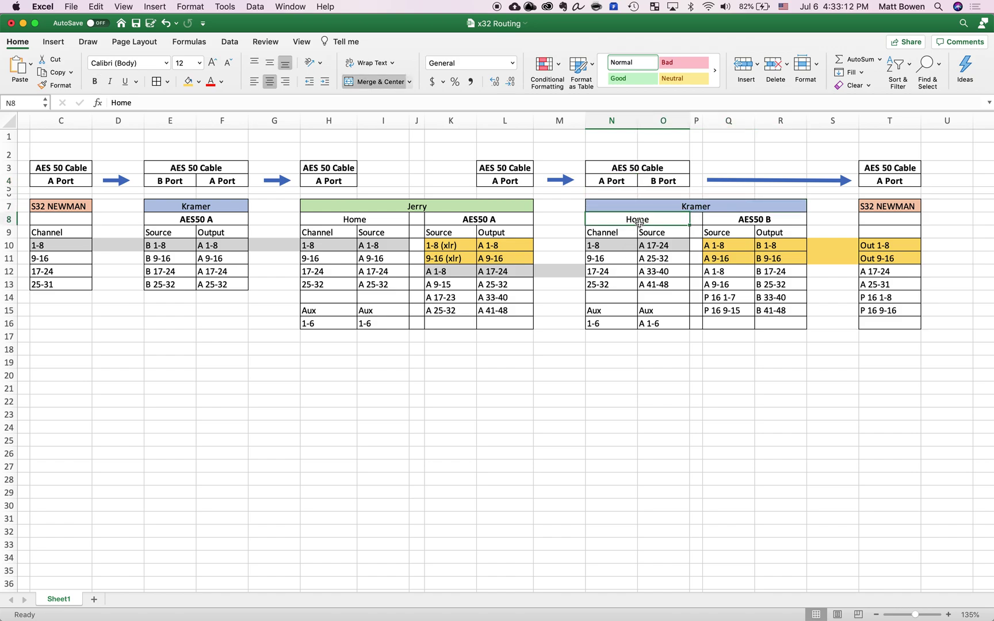
{"action": "left_click", "coordinate": [622, 248]}
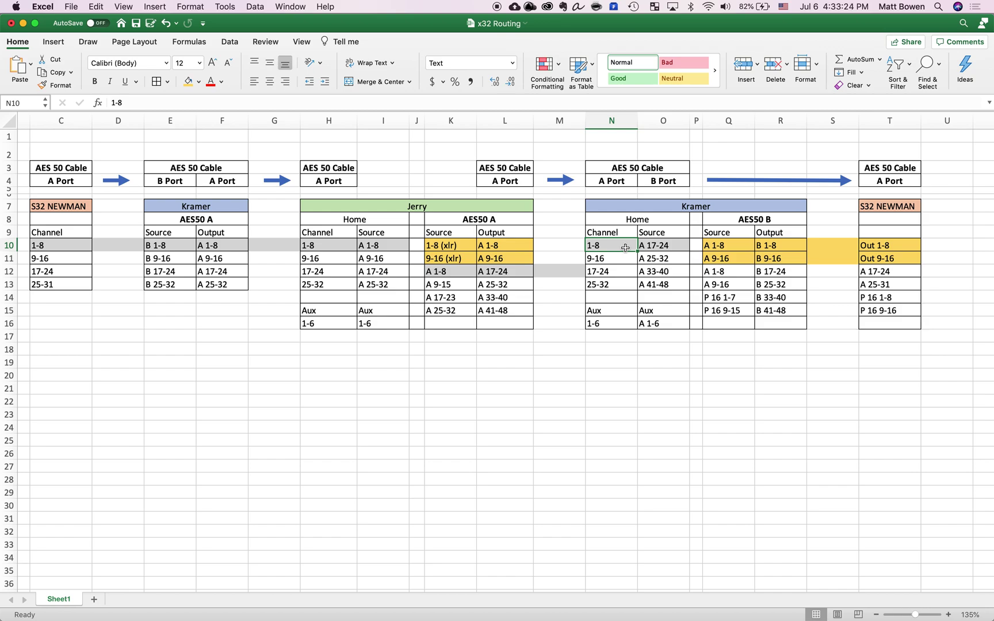
{"action": "left_click", "coordinate": [664, 247]}
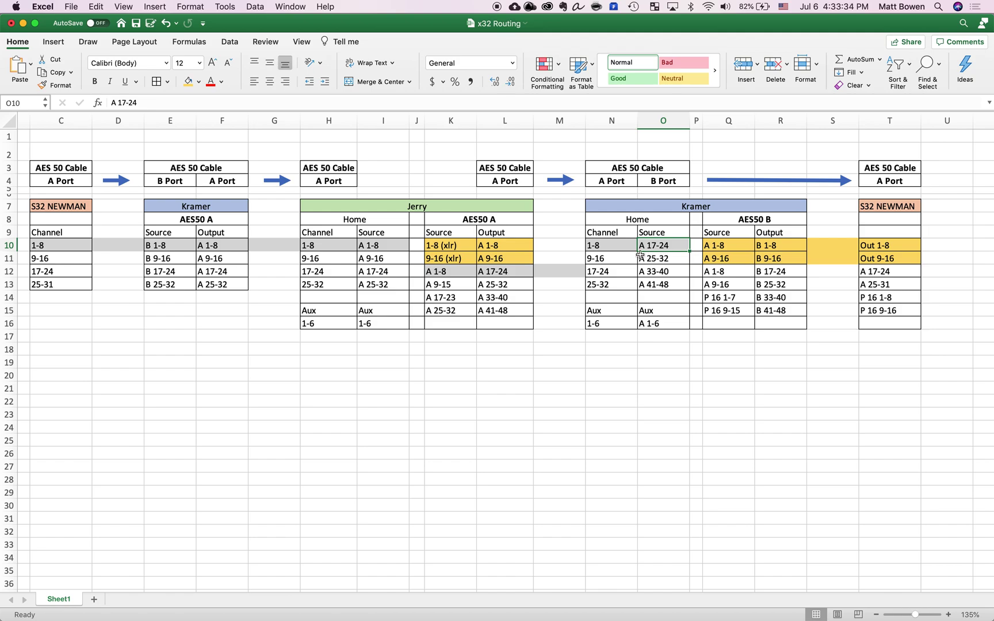
Step: Retrace channels 1-8 from the S32 Newman through Kramer's AES50 A block and both Jerry blocks to Kramer's Home block
{"action": "left_click", "coordinate": [457, 270]}
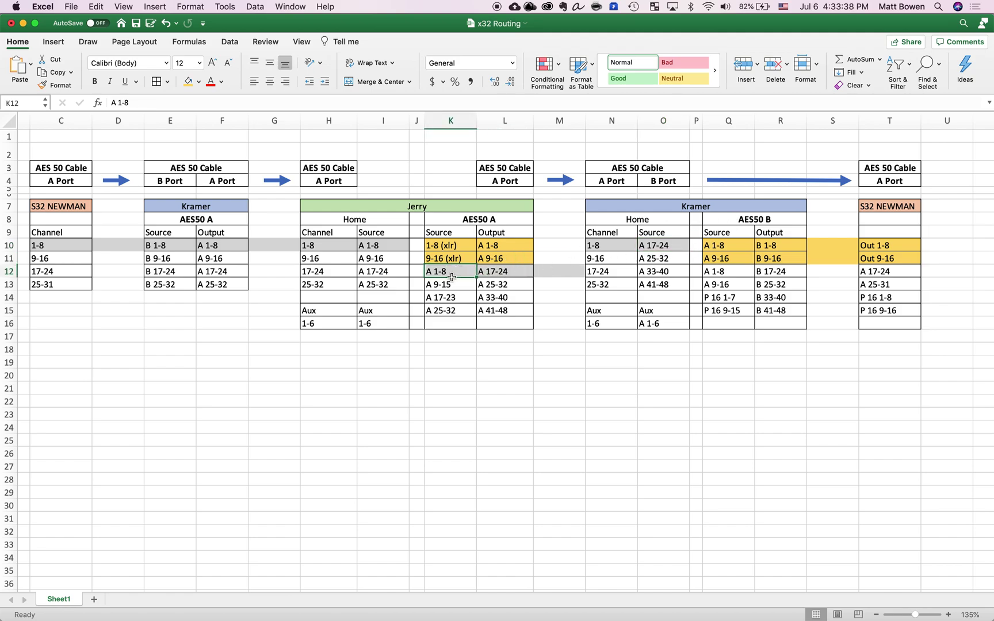
{"action": "left_click", "coordinate": [383, 245]}
{"action": "left_click", "coordinate": [57, 248]}
{"action": "left_click", "coordinate": [184, 250]}
{"action": "left_click", "coordinate": [224, 250]}
{"action": "left_click", "coordinate": [332, 248]}
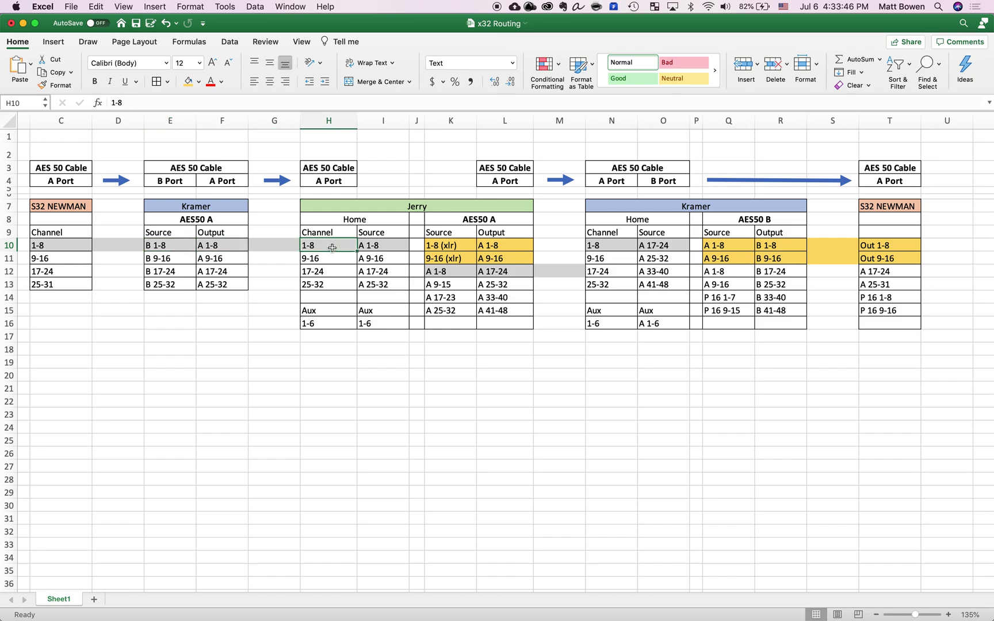
{"action": "left_click", "coordinate": [371, 249]}
{"action": "left_click", "coordinate": [440, 269]}
{"action": "left_click", "coordinate": [509, 271]}
{"action": "left_click", "coordinate": [629, 244]}
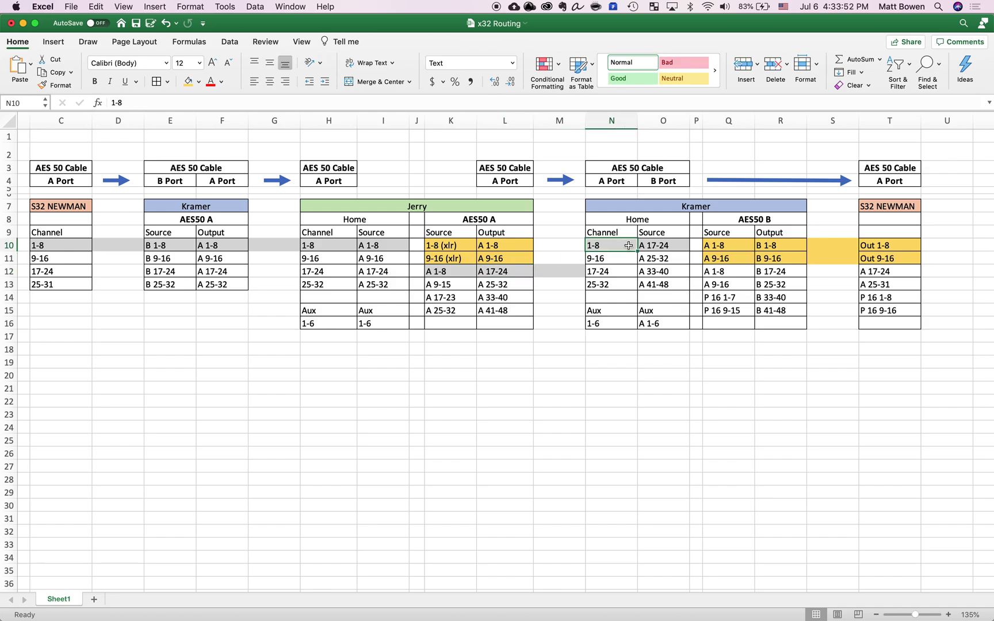
Step: Compare Kramer's Home source A 17-24 with the source A 1-8 in Jerry's AES50 A block
{"action": "left_click", "coordinate": [656, 207]}
{"action": "left_click", "coordinate": [655, 248]}
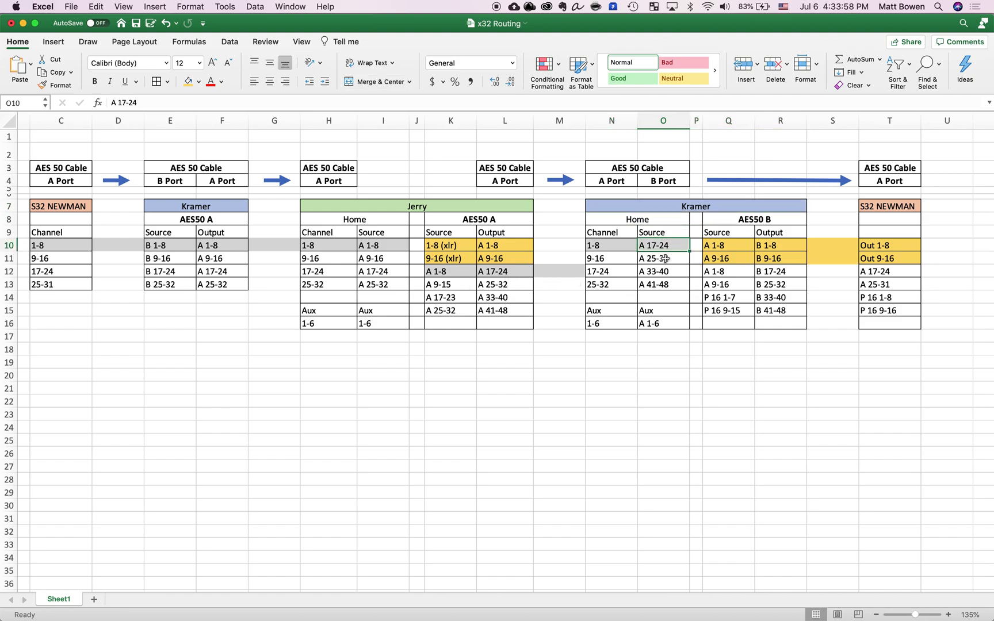
{"action": "left_click", "coordinate": [445, 275]}
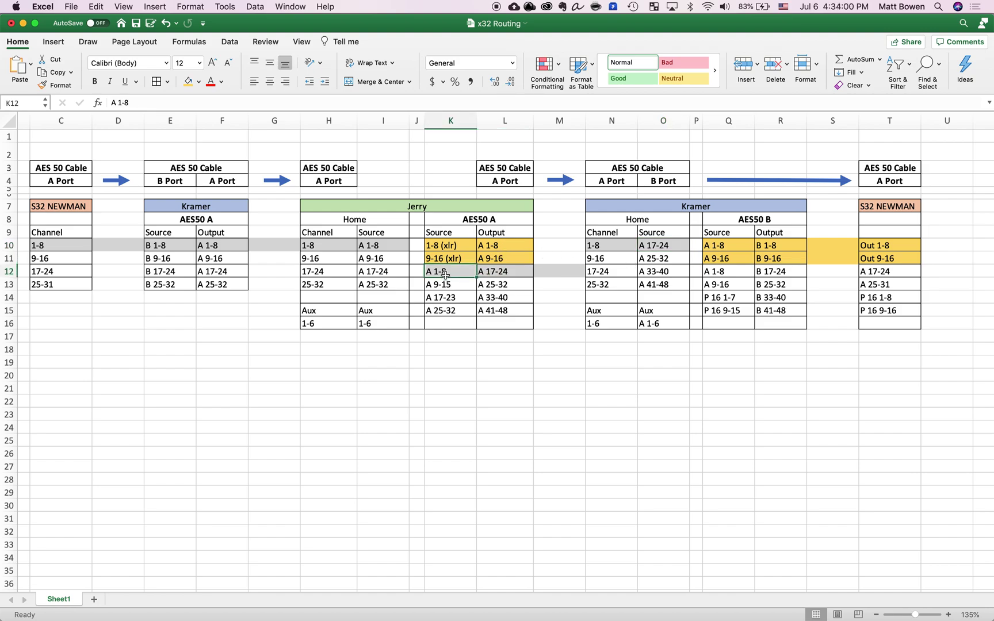
{"action": "left_click", "coordinate": [660, 244]}
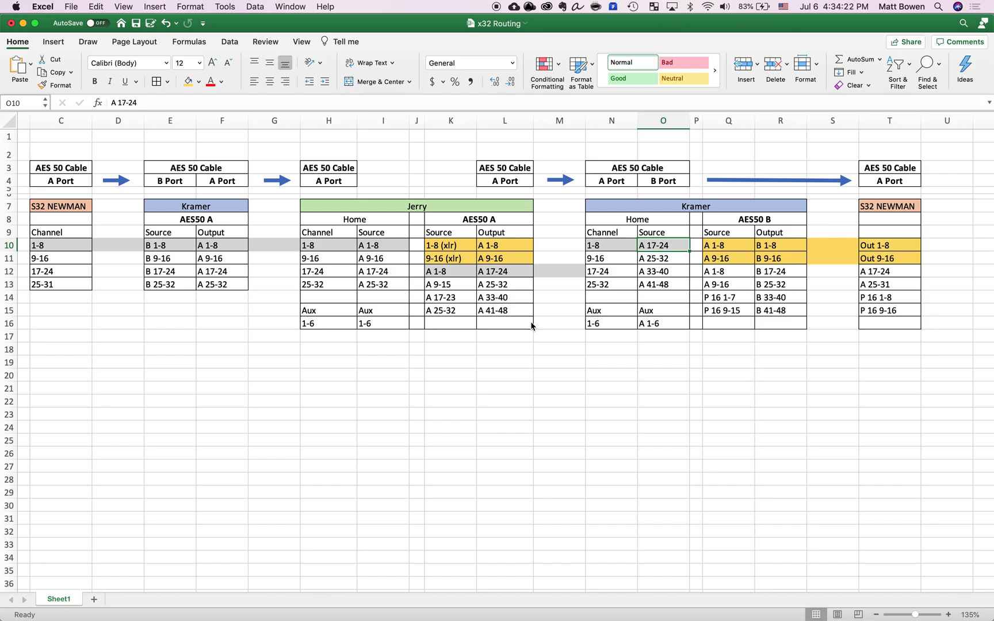
Step: Compare Jerry's Home Aux source 1-6 with the 1-8 (xlr) source and A 1-8 output in Jerry's AES50 A block
{"action": "left_click", "coordinate": [382, 324]}
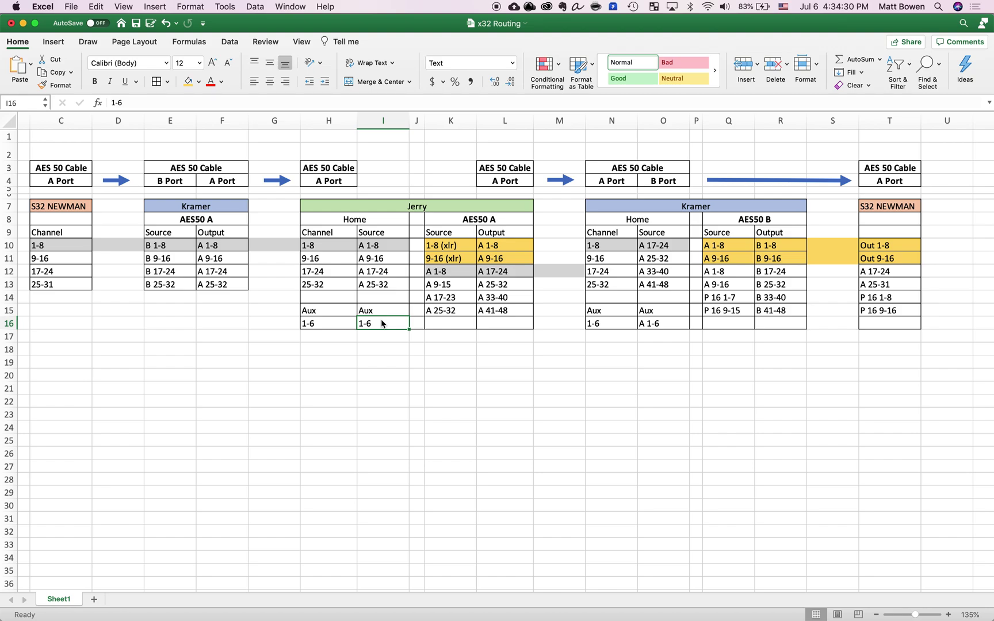
{"action": "left_click", "coordinate": [507, 247]}
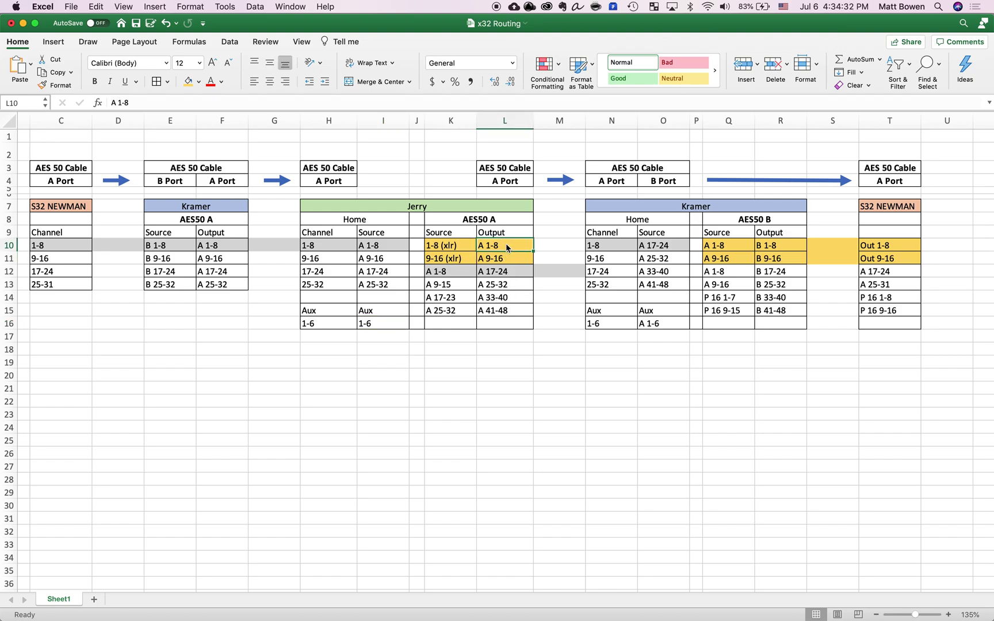
{"action": "left_click", "coordinate": [433, 250]}
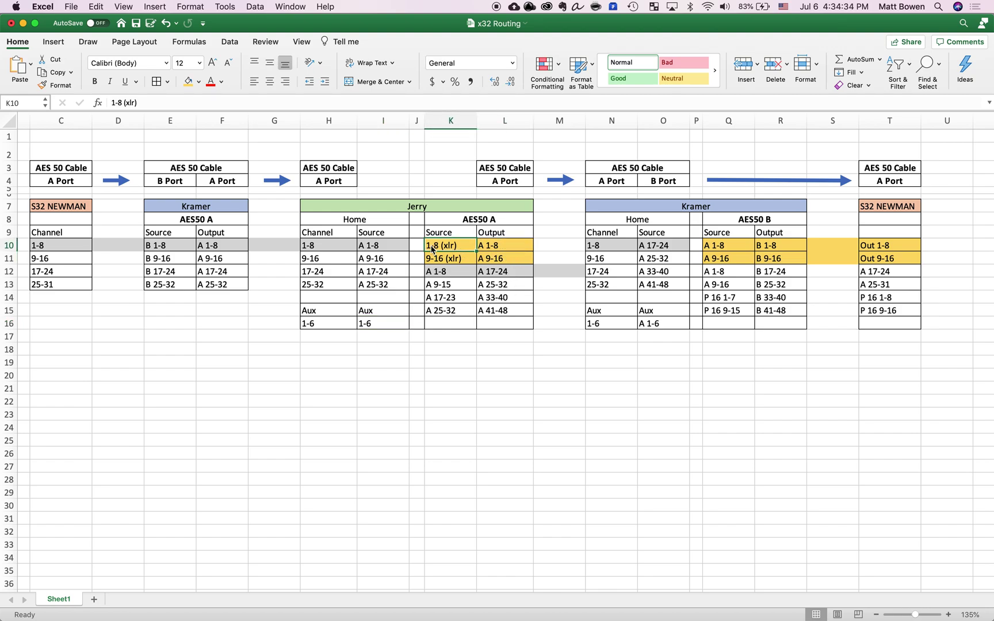
{"action": "left_click", "coordinate": [389, 326]}
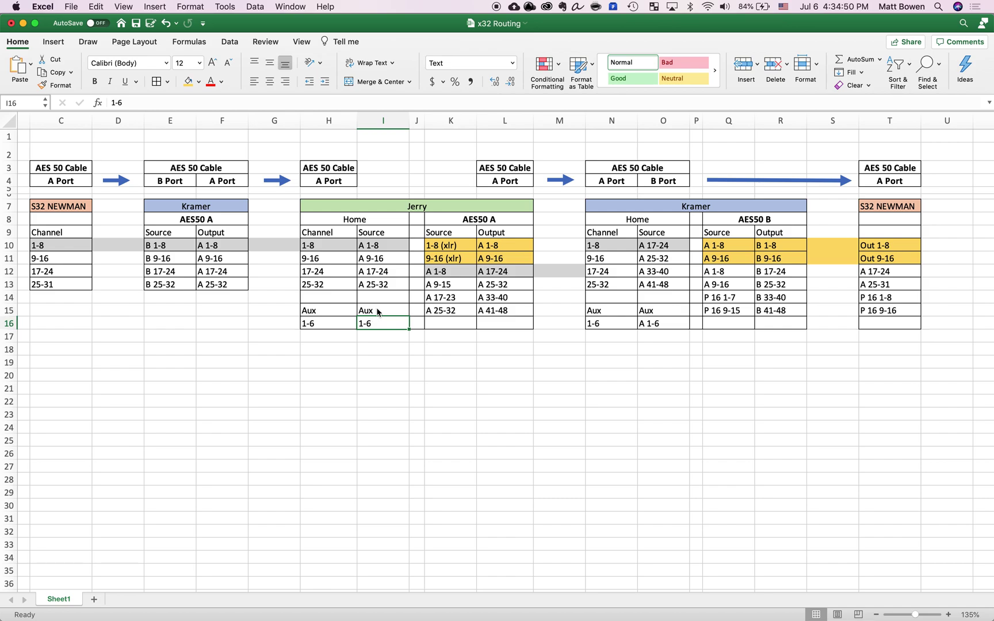
Step: Examine the Aux 1-6 channel and its source in Jerry's Home block
{"action": "left_click", "coordinate": [335, 221]}
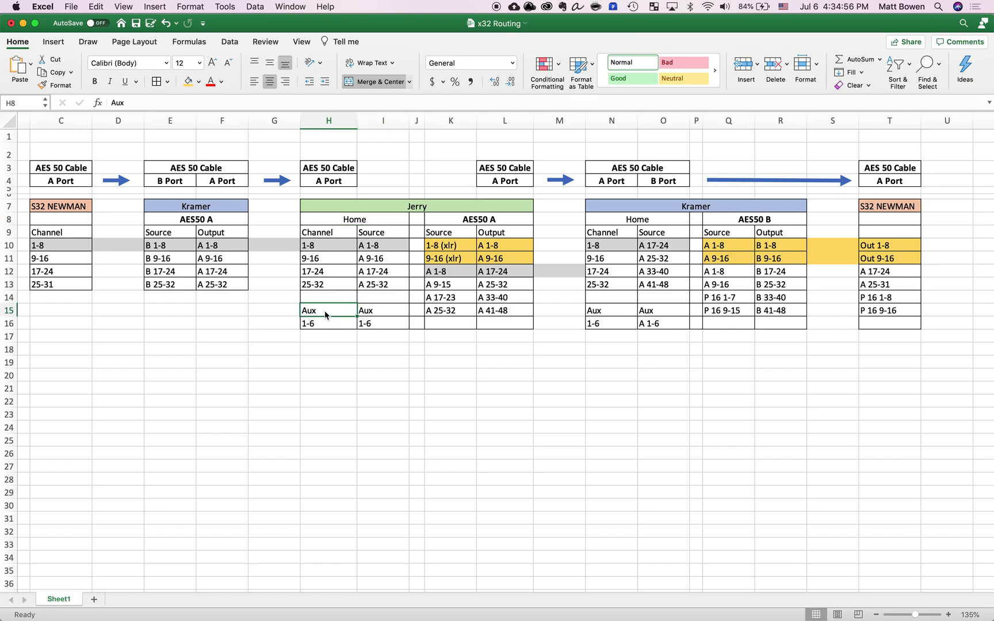
{"action": "left_click_drag", "start_coordinate": [324, 316], "coordinate": [325, 323]}
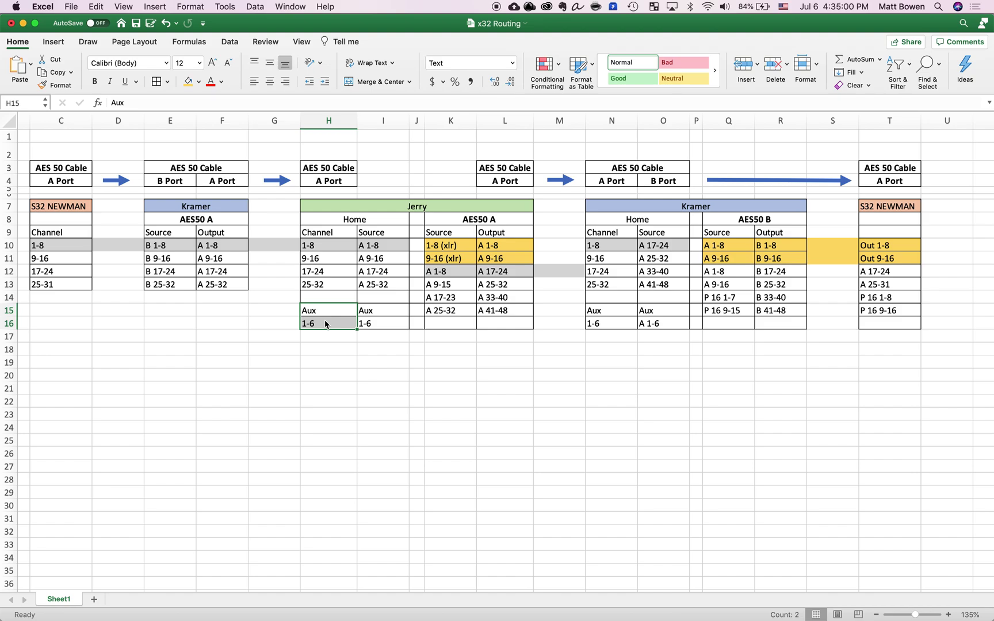
{"action": "left_click", "coordinate": [325, 322]}
{"action": "left_click", "coordinate": [381, 324]}
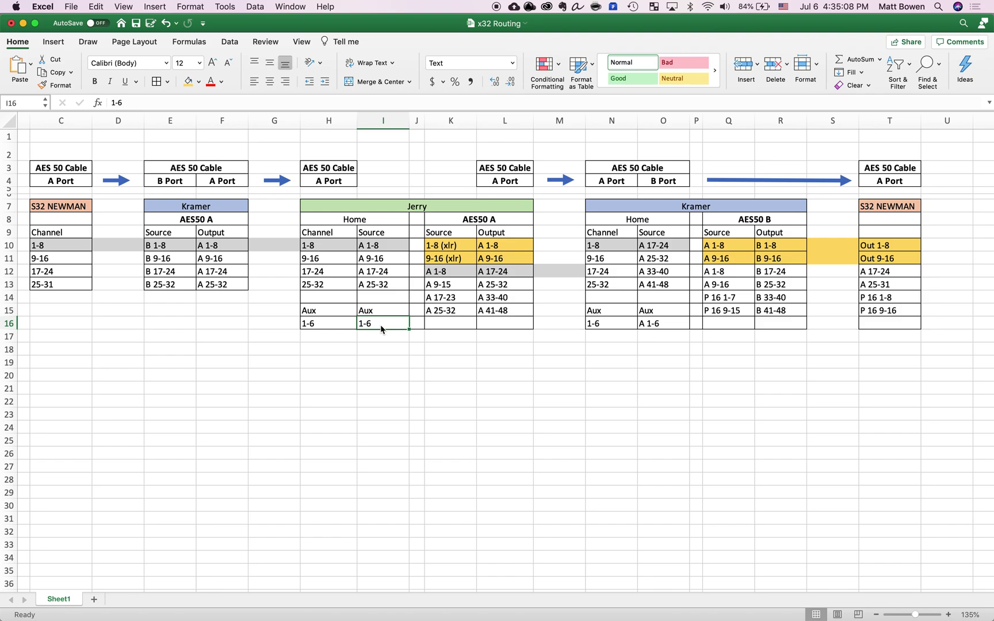
Step: Match Jerry's AES50 A sources 1-8 (xlr) and 9-16 (xlr) with their outputs A 1-8 and A 9-16
{"action": "left_click", "coordinate": [456, 246]}
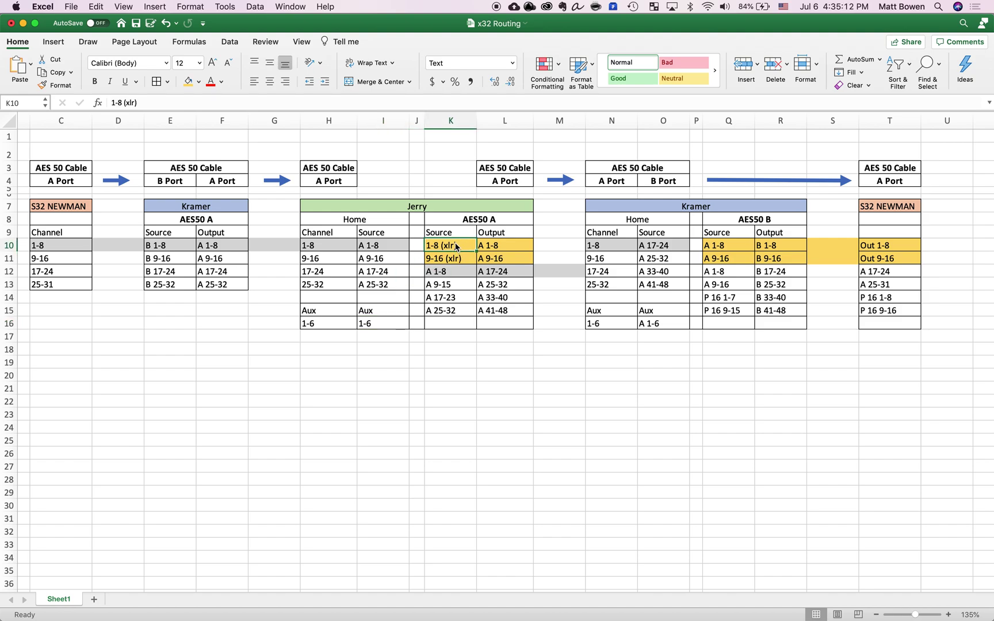
{"action": "left_click", "coordinate": [509, 251]}
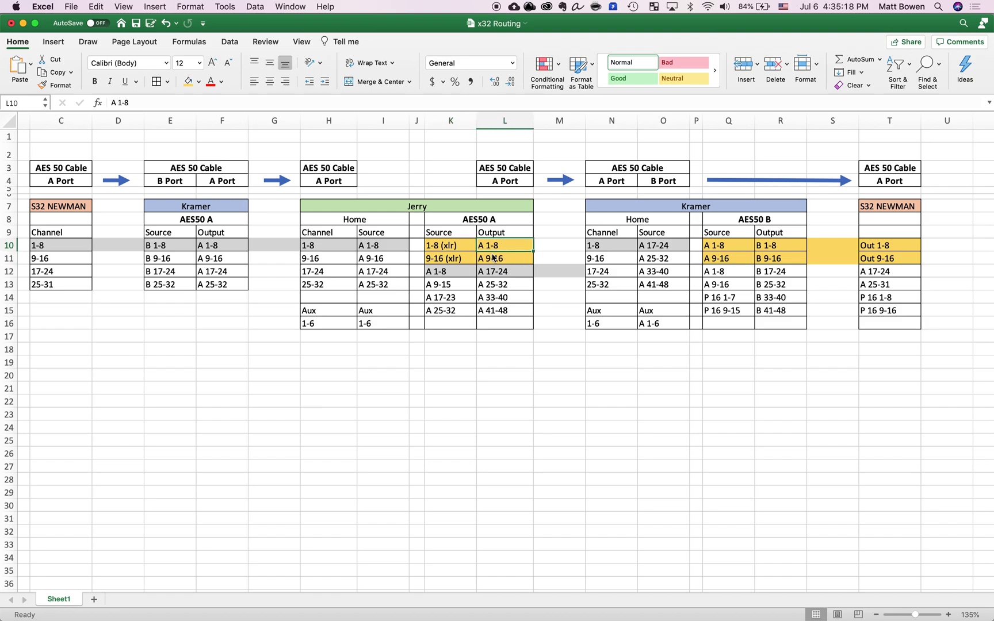
{"action": "left_click", "coordinate": [469, 247]}
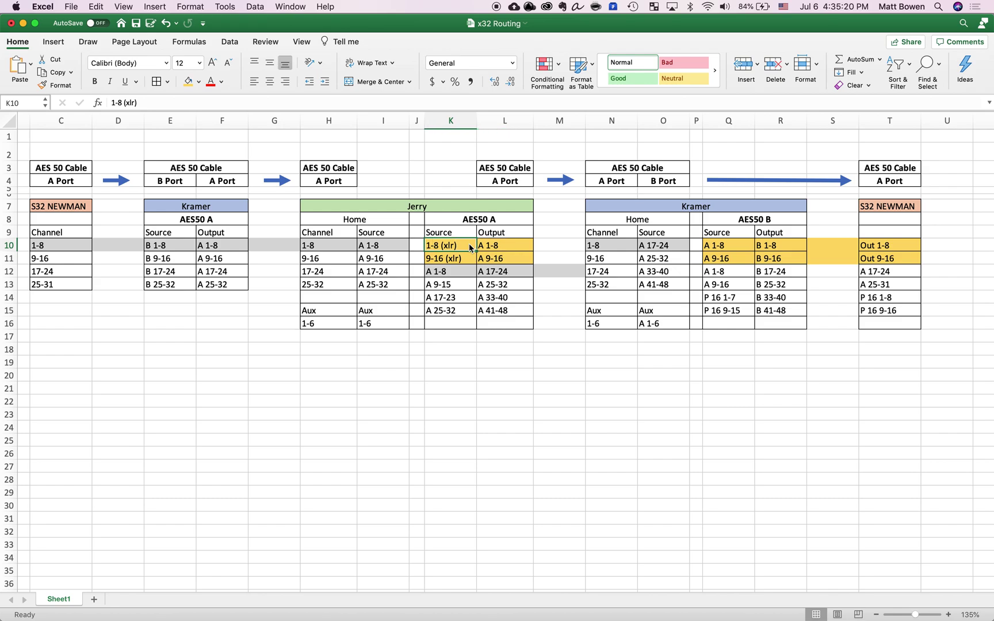
{"action": "left_click", "coordinate": [470, 260]}
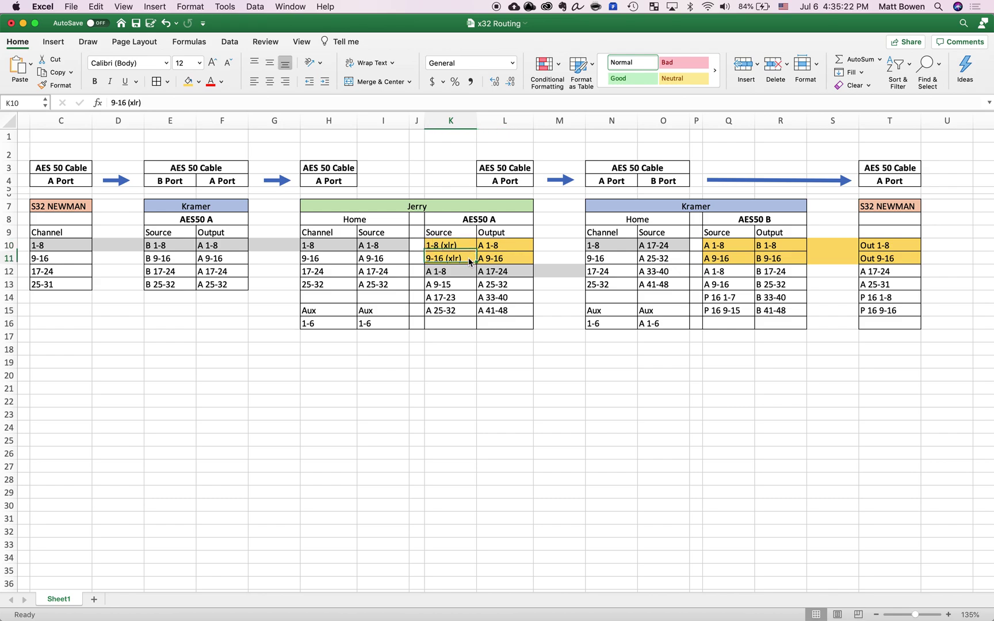
{"action": "left_click", "coordinate": [518, 245]}
{"action": "left_click", "coordinate": [517, 259]}
{"action": "left_click", "coordinate": [463, 248]}
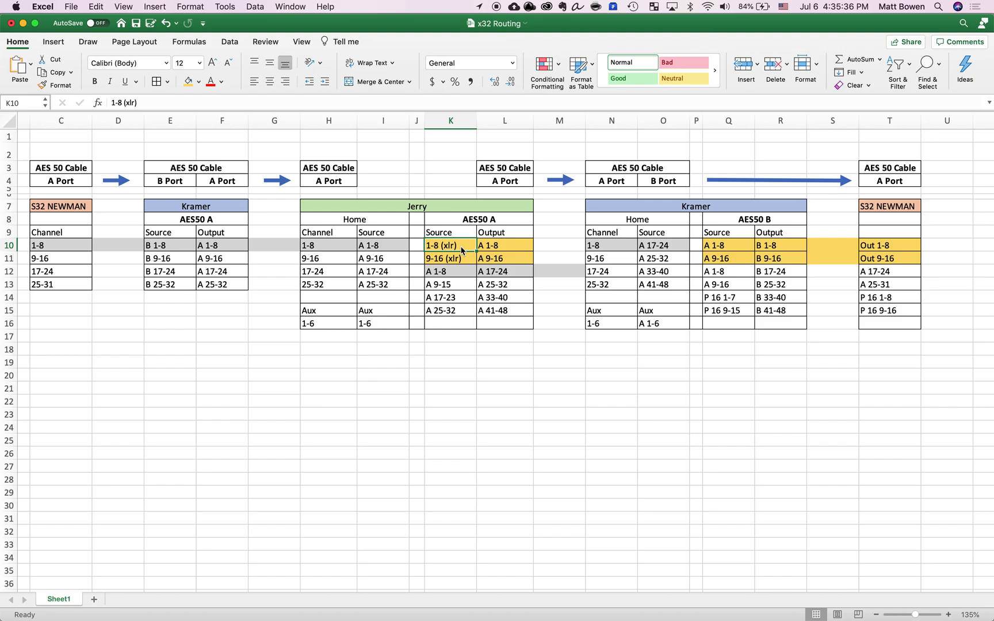
{"action": "left_click", "coordinate": [462, 262]}
{"action": "left_click", "coordinate": [462, 250]}
Step: Follow Jerry's routing from Home Aux source 1-6 through AES50 A source 1-8 (xlr) to output A 1-8
{"action": "left_click", "coordinate": [382, 328]}
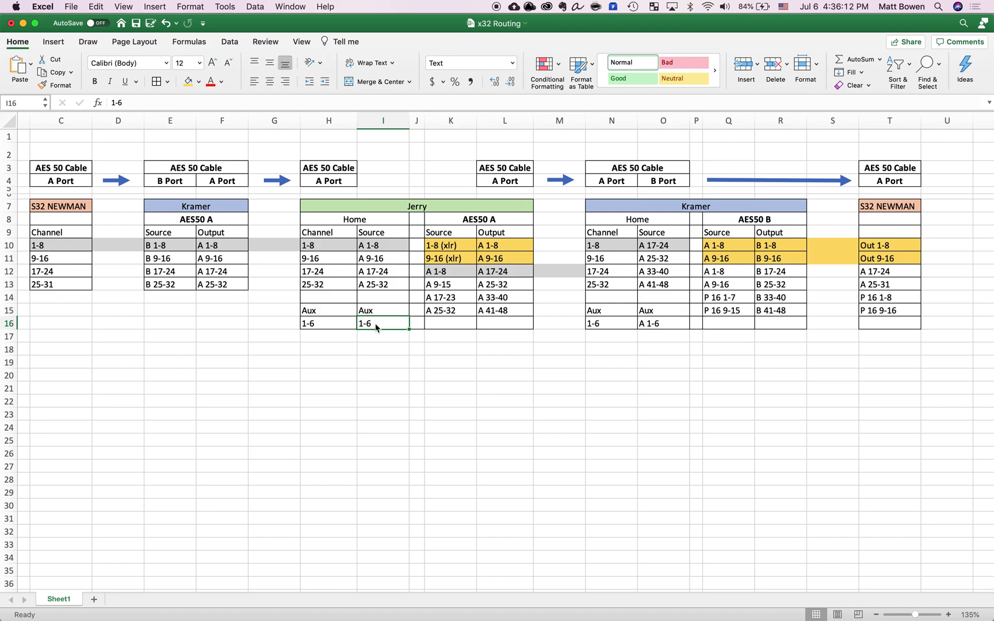
{"action": "left_click", "coordinate": [466, 246]}
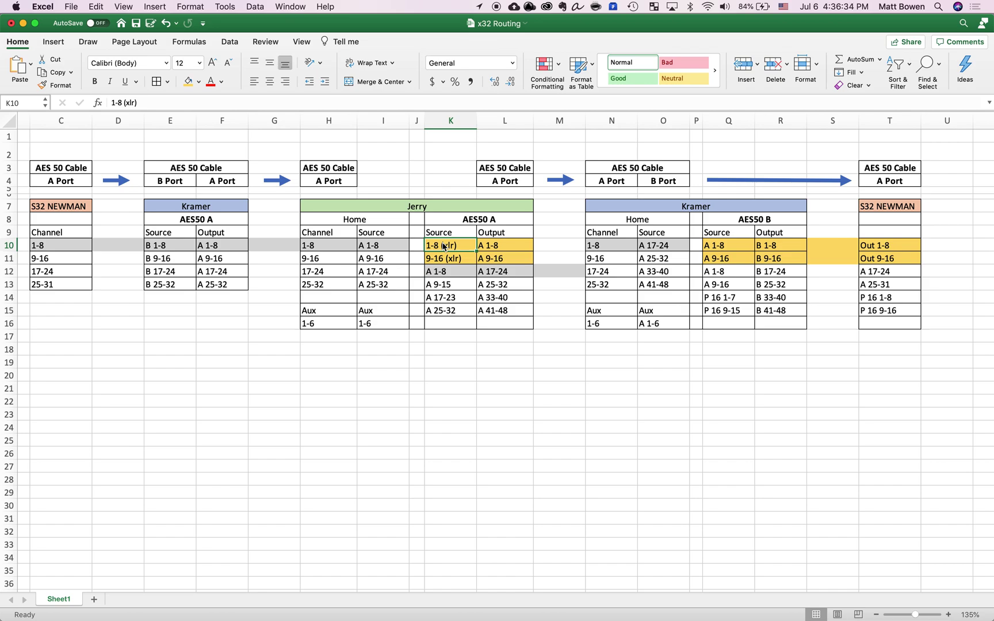
{"action": "left_click", "coordinate": [501, 246]}
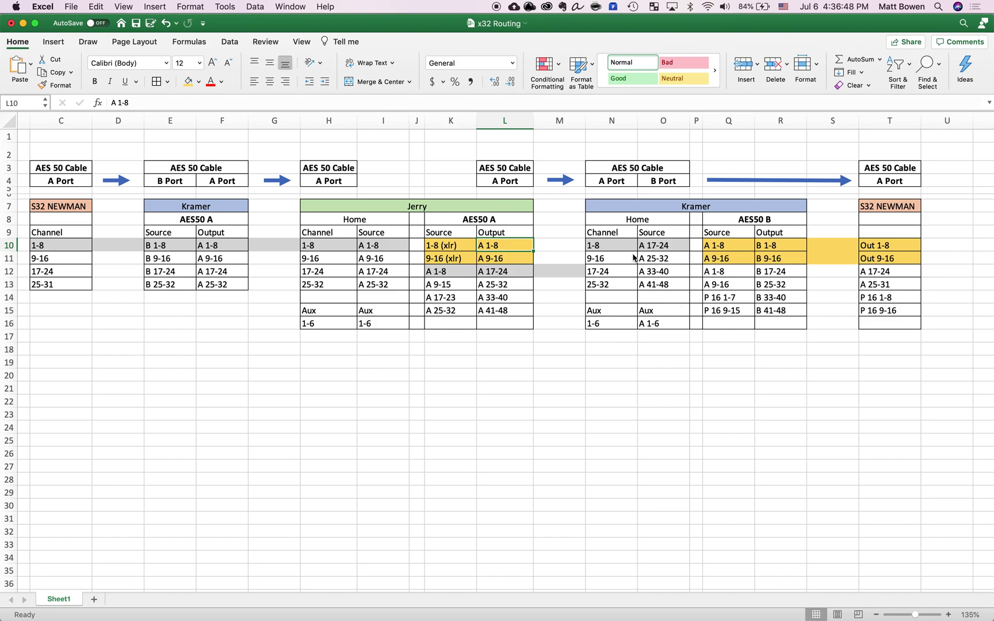
Step: Fill the Aux source cell A 1-6 in Kramer's Home block with the gold highlight colour
{"action": "left_click", "coordinate": [647, 328]}
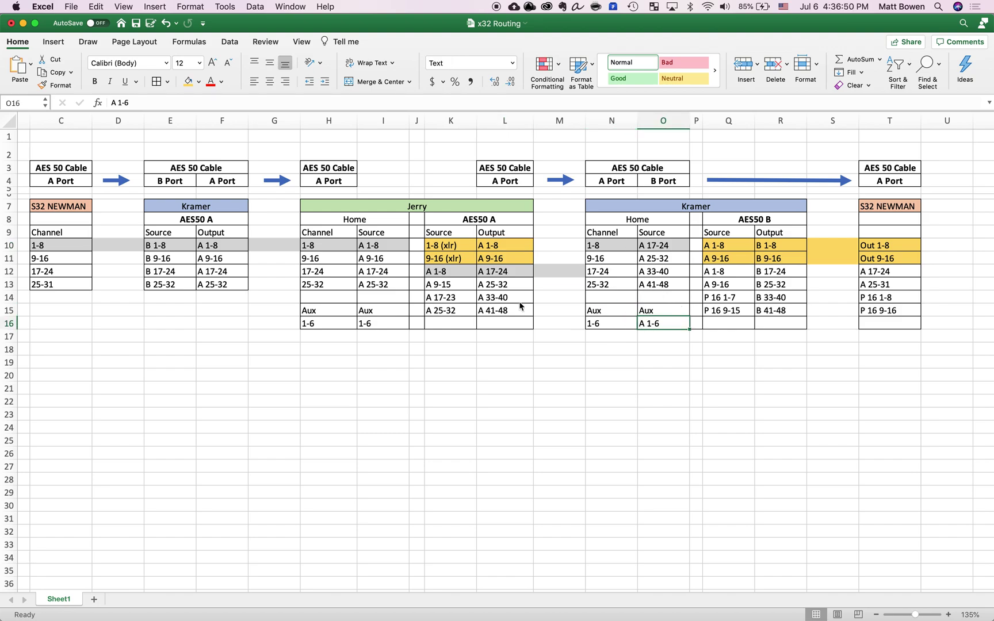
{"action": "left_click", "coordinate": [190, 83]}
{"action": "left_click", "coordinate": [628, 354]}
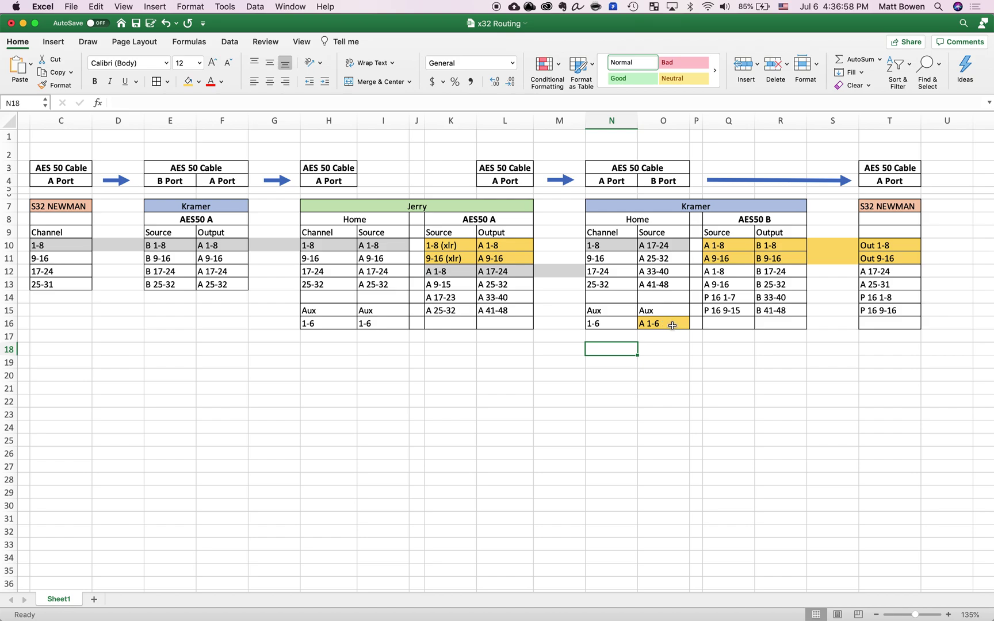
Step: Review the channel list in Kramer's Home block and match Aux 1-6 with its source A 1-6
{"action": "left_click", "coordinate": [672, 325]}
{"action": "left_click", "coordinate": [605, 235]}
{"action": "left_click_drag", "start_coordinate": [605, 242], "coordinate": [609, 328]}
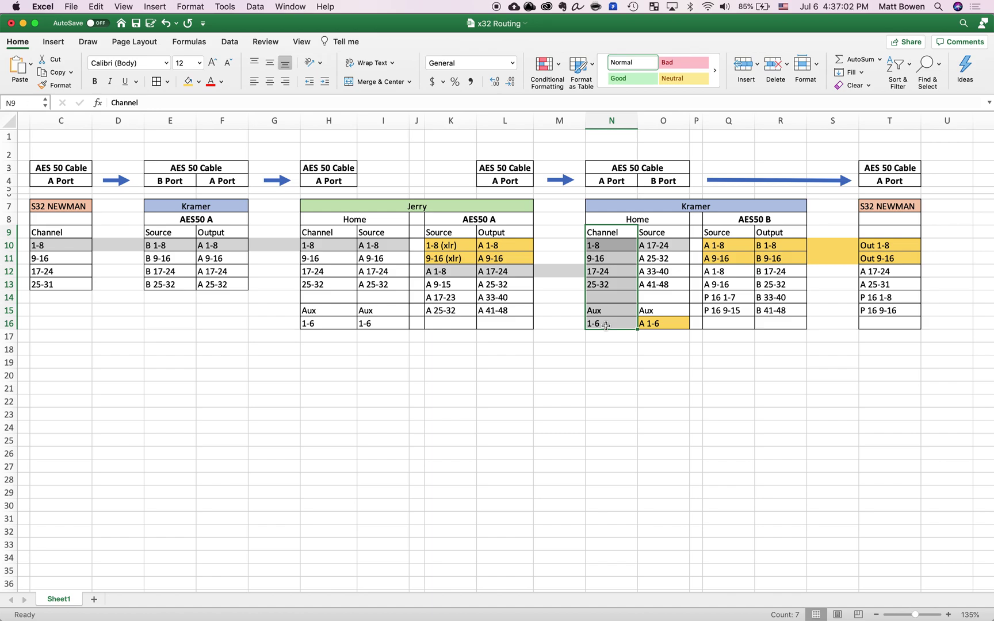
{"action": "left_click", "coordinate": [609, 328]}
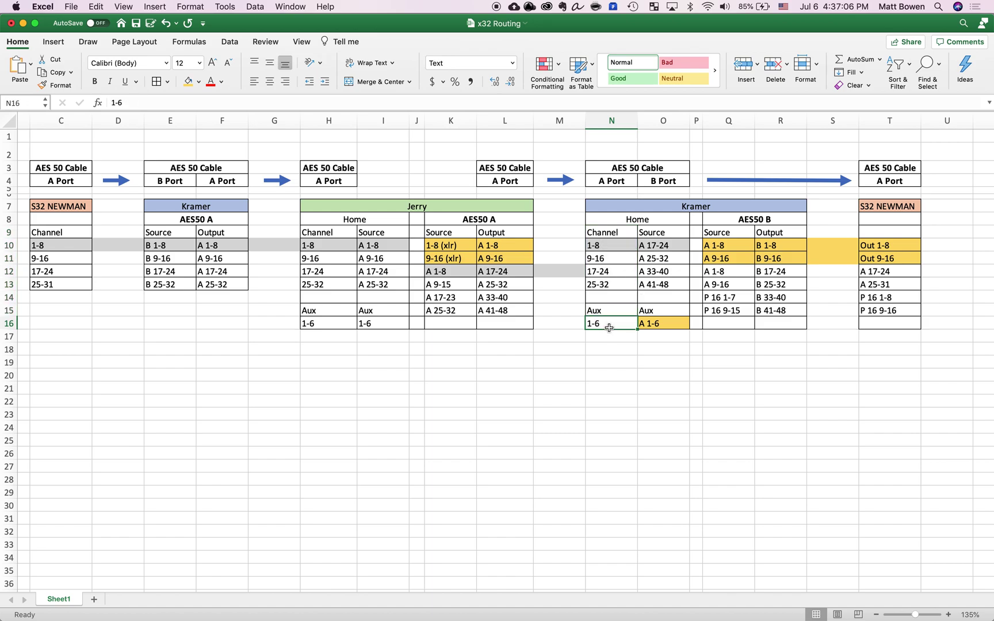
{"action": "left_click", "coordinate": [671, 324]}
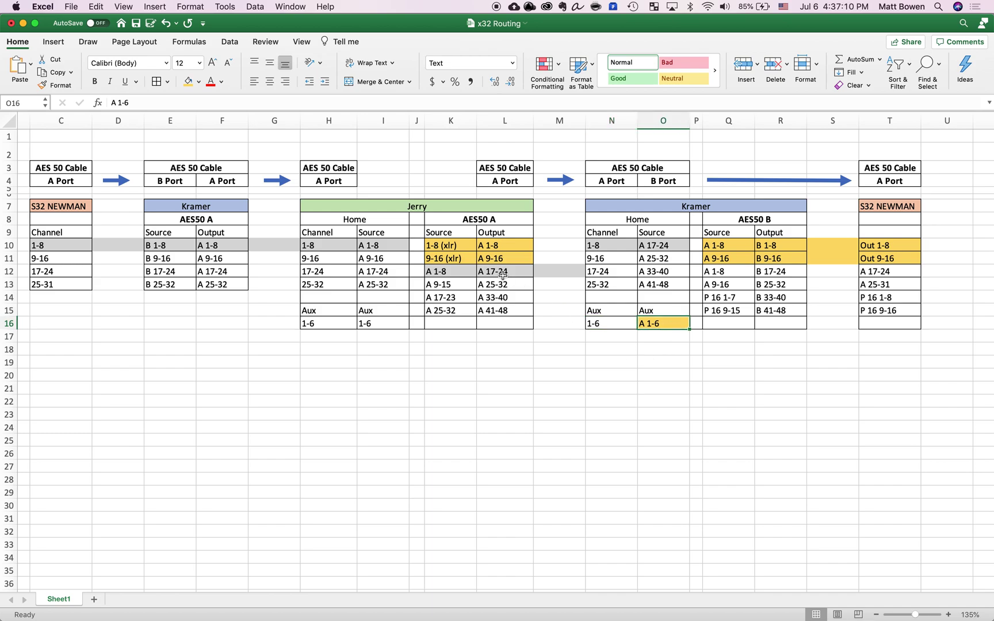
Step: Examine Jerry's two XLR sources in the AES50 A block and the A 1-8 output that feeds Kramer's Aux source
{"action": "left_click", "coordinate": [458, 246]}
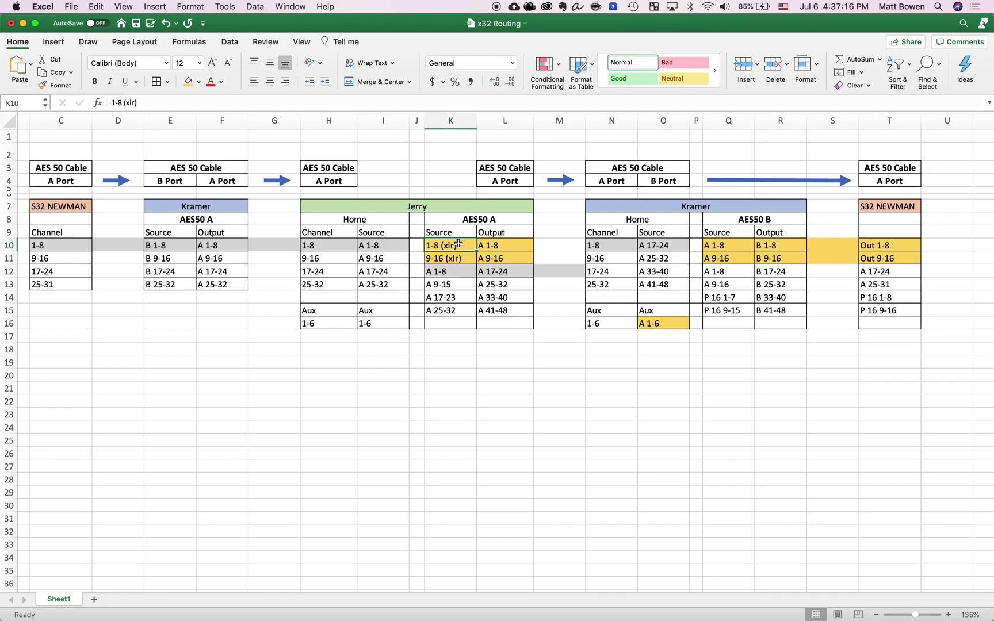
{"action": "left_click", "coordinate": [456, 259]}
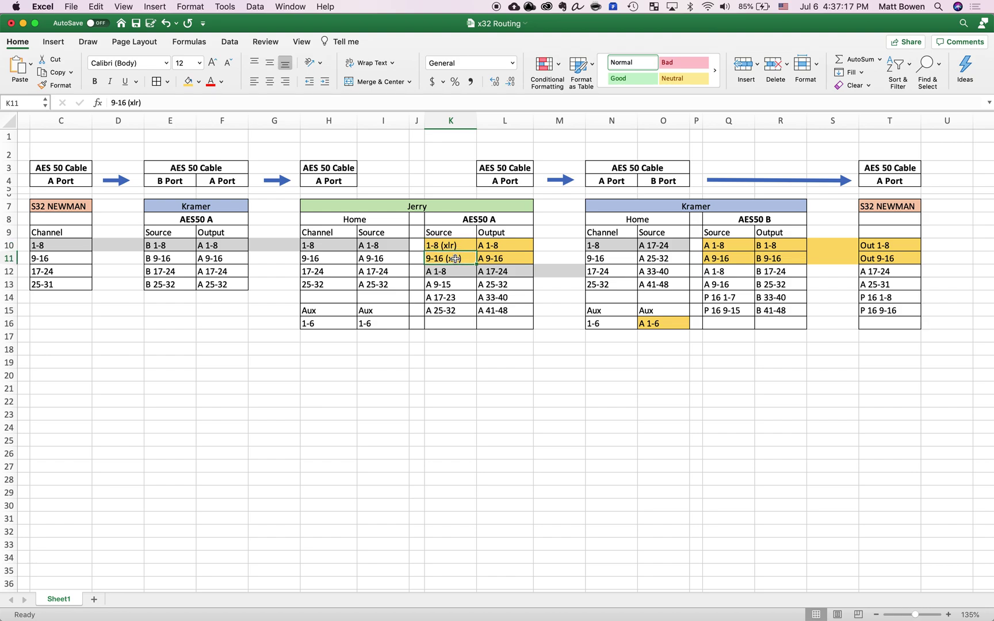
{"action": "left_click", "coordinate": [452, 211]}
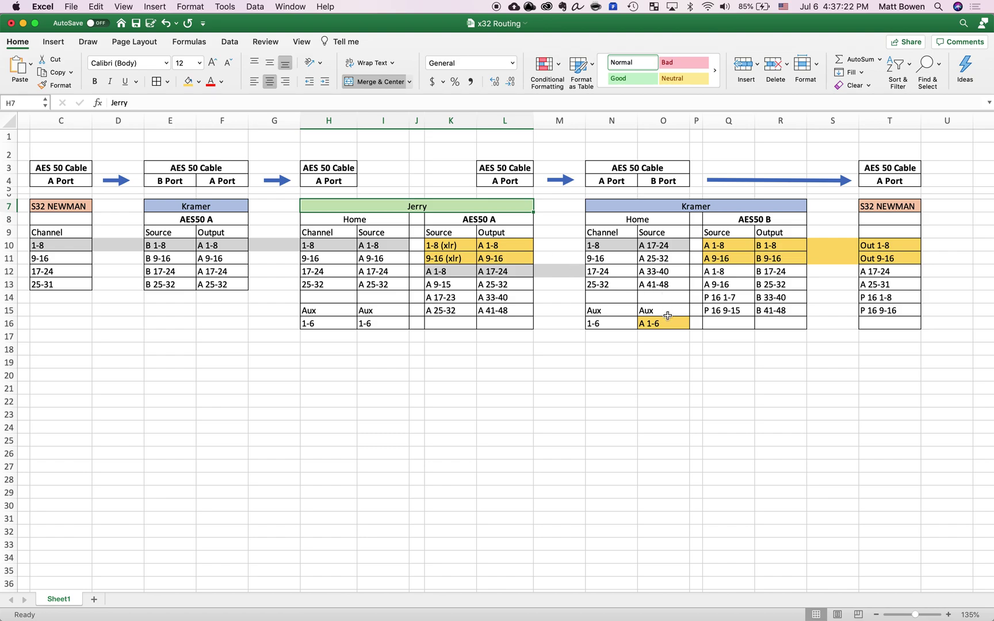
{"action": "left_click", "coordinate": [503, 247]}
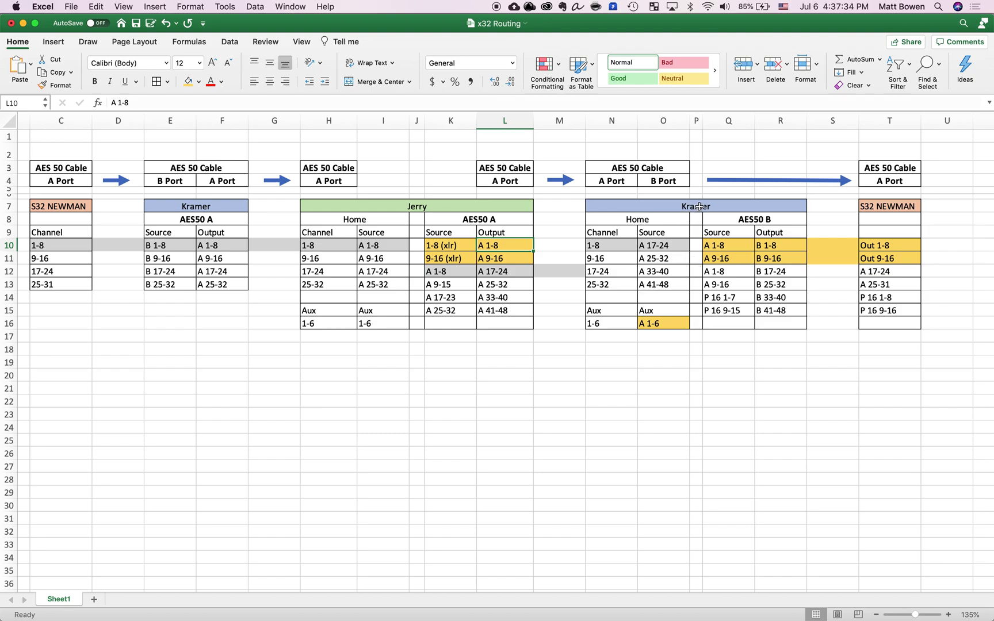
Step: Follow the cable from Kramer's B Port to the S32 Newman's A Port and identify Kramer's AES50 B block
{"action": "left_click", "coordinate": [722, 207]}
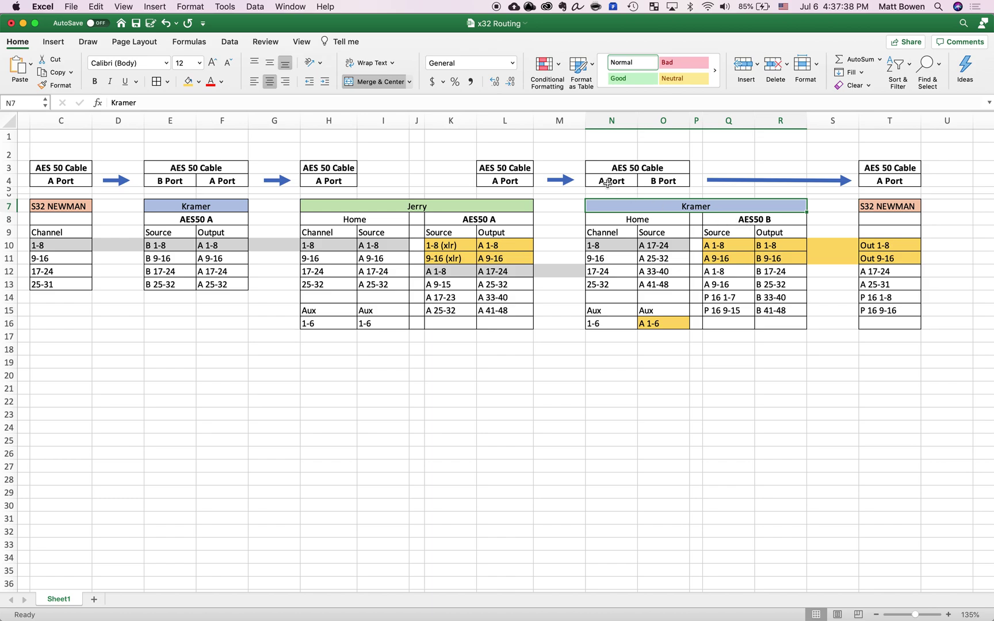
{"action": "left_click", "coordinate": [660, 181]}
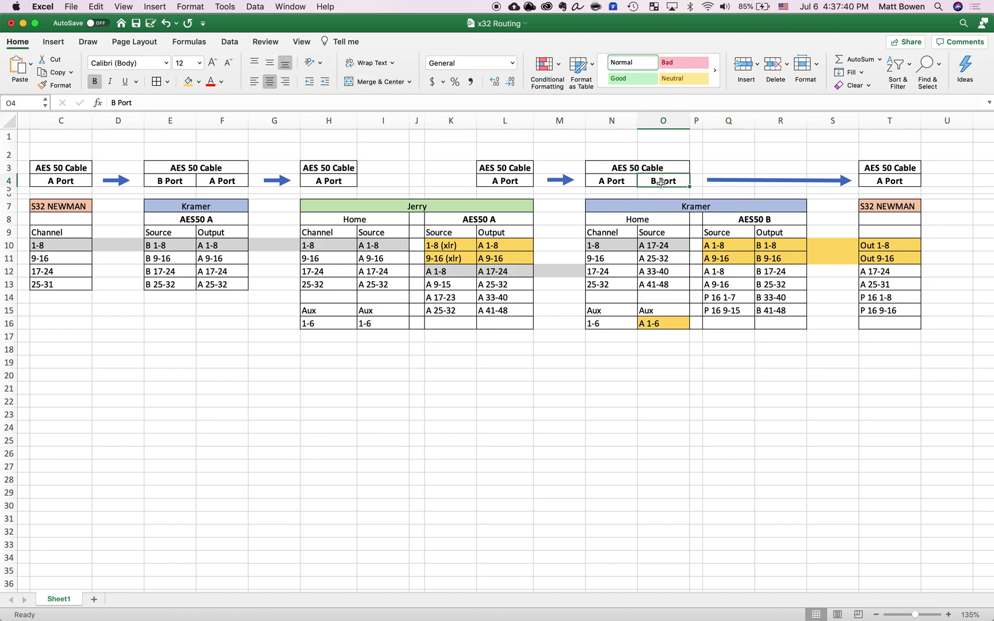
{"action": "left_click", "coordinate": [872, 178]}
{"action": "left_click", "coordinate": [668, 186]}
{"action": "left_click", "coordinate": [729, 214]}
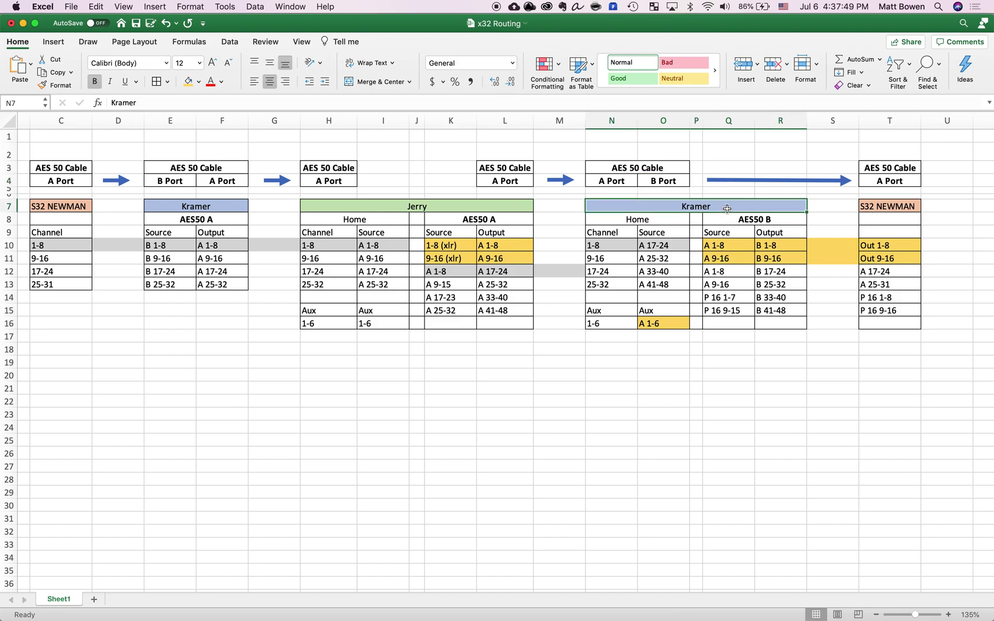
{"action": "left_click", "coordinate": [890, 206]}
{"action": "left_click", "coordinate": [753, 218]}
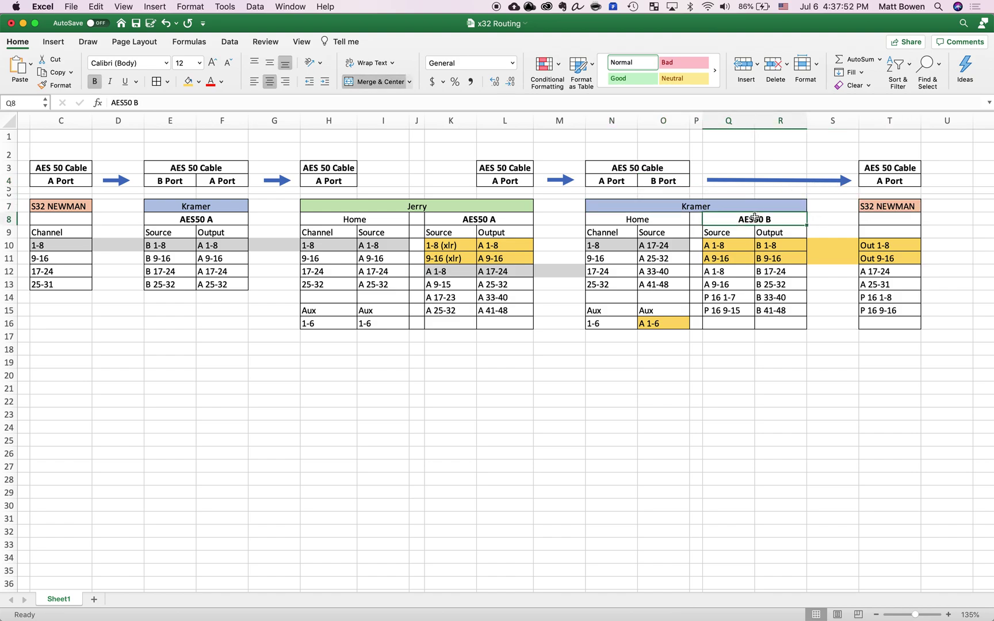
Step: Compare Kramer's AES50 A block and its A Port link to Jerry with the B Port link to the S32 Newman
{"action": "left_click", "coordinate": [207, 219]}
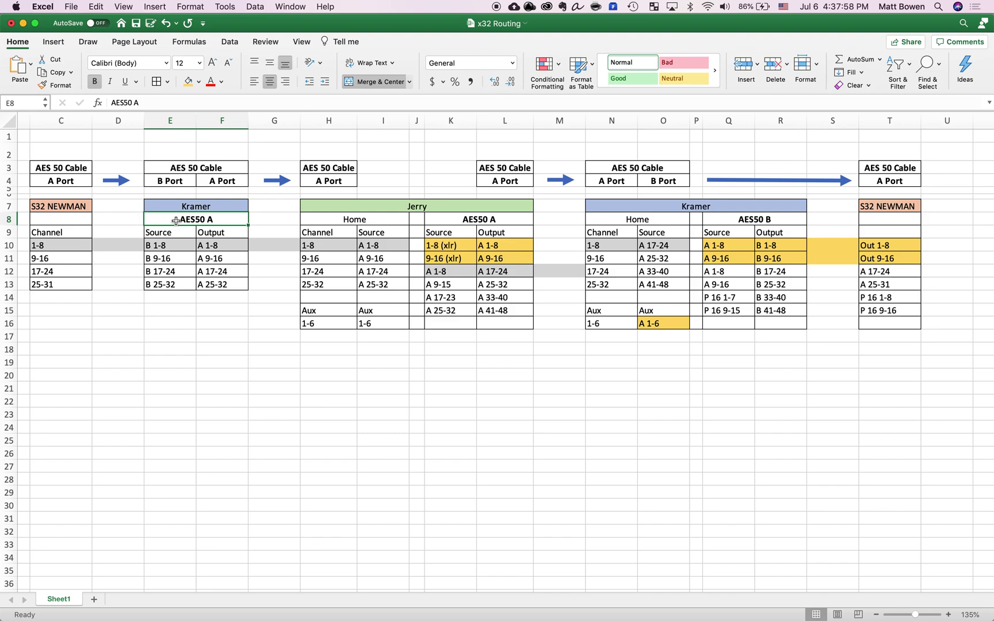
{"action": "left_click", "coordinate": [308, 179]}
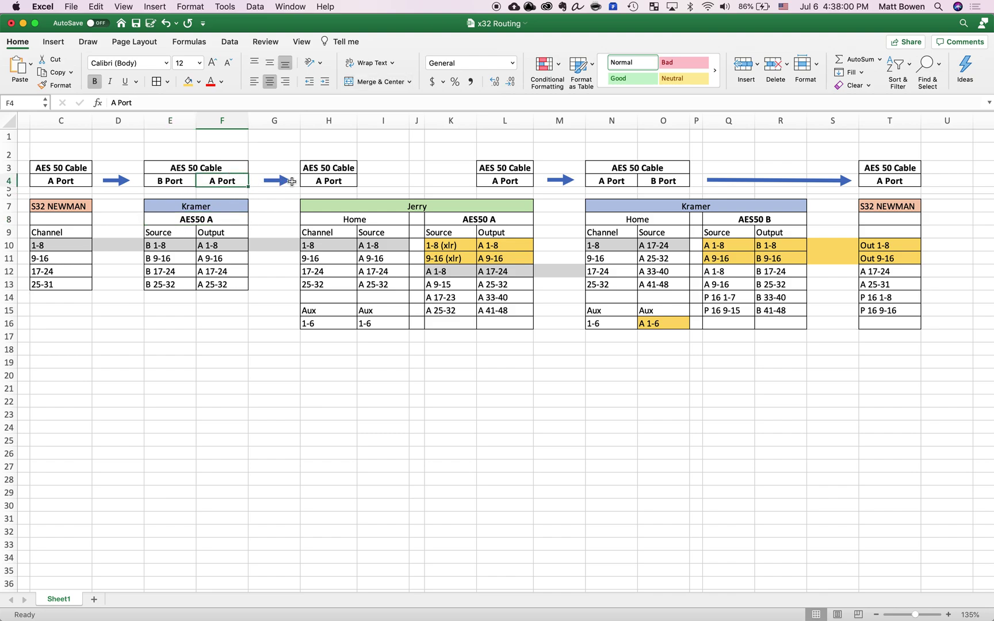
{"action": "left_click", "coordinate": [666, 181]}
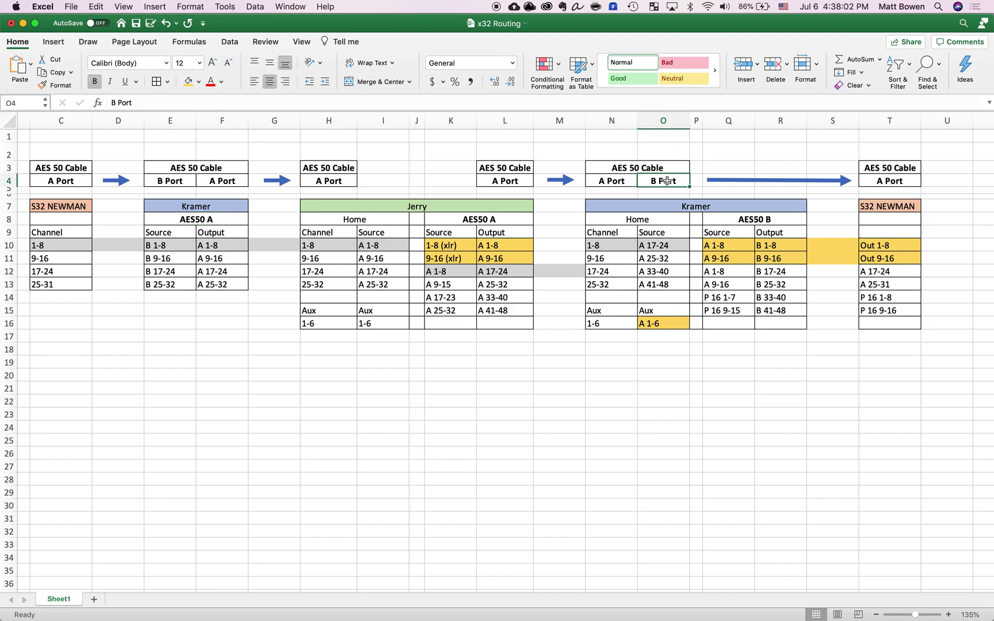
{"action": "left_click", "coordinate": [885, 184]}
{"action": "left_click", "coordinate": [674, 183]}
Step: Trace S32 Newman outputs Out 1-8 and Out 9-16 back to output B 1-8 and source A 1-8 in Kramer's AES50 B block
{"action": "left_click", "coordinate": [902, 209]}
{"action": "left_click_drag", "start_coordinate": [902, 208], "coordinate": [899, 258]}
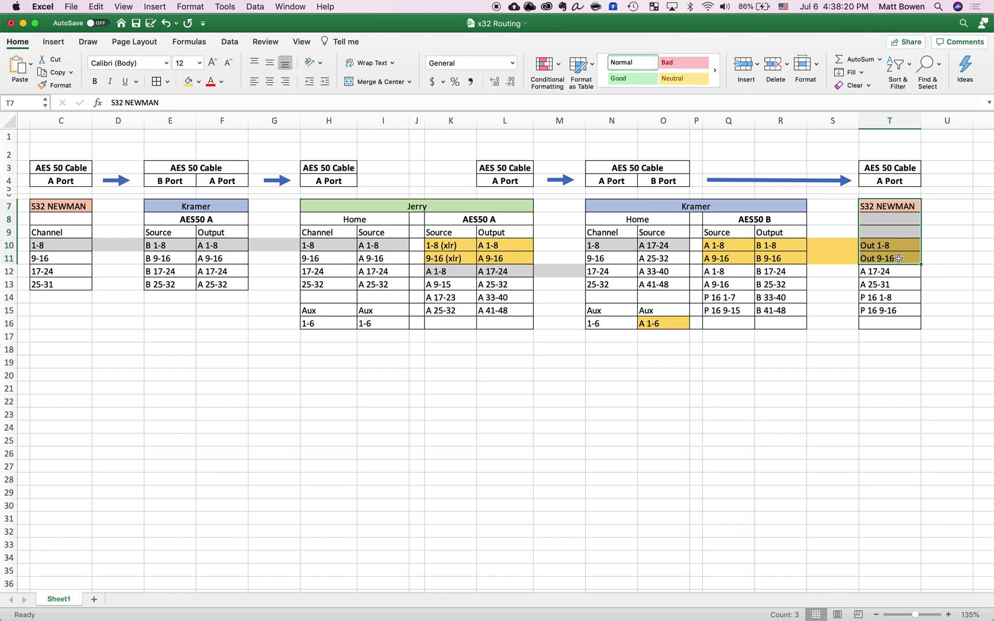
{"action": "left_click", "coordinate": [786, 250]}
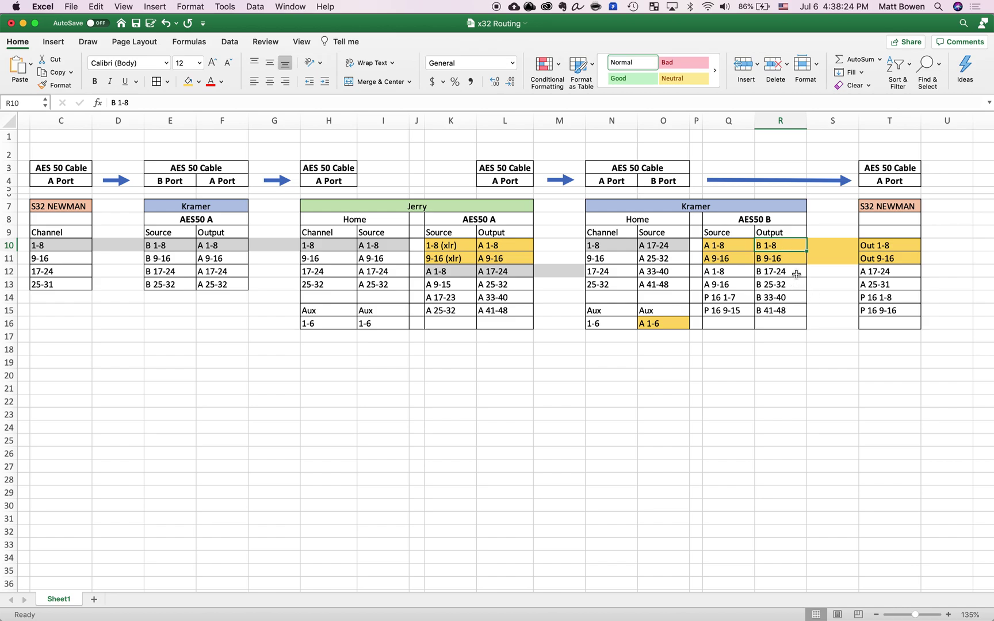
{"action": "left_click", "coordinate": [768, 212]}
{"action": "left_click", "coordinate": [763, 222]}
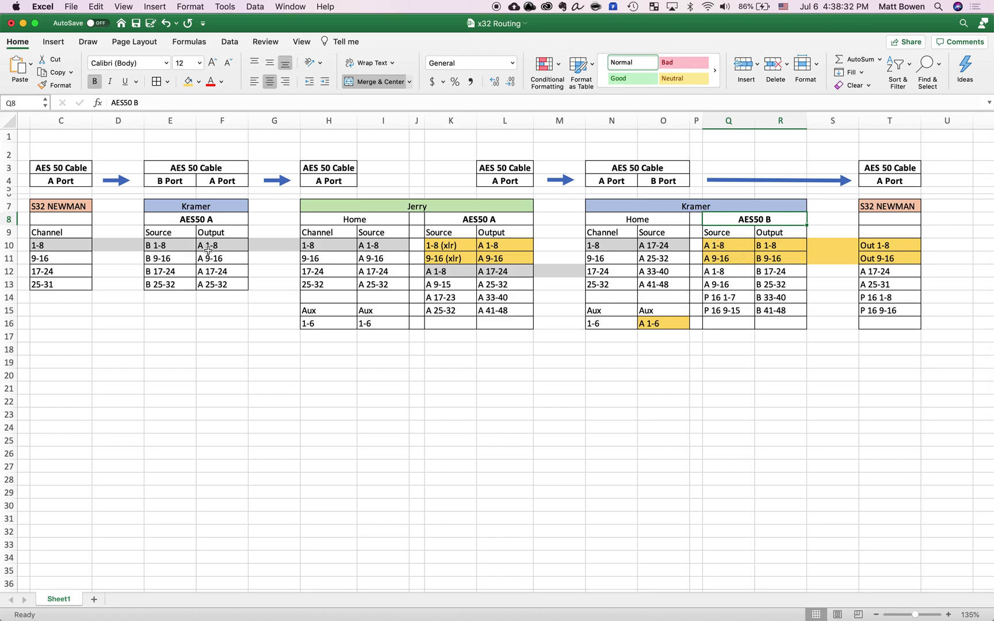
{"action": "left_click", "coordinate": [727, 249]}
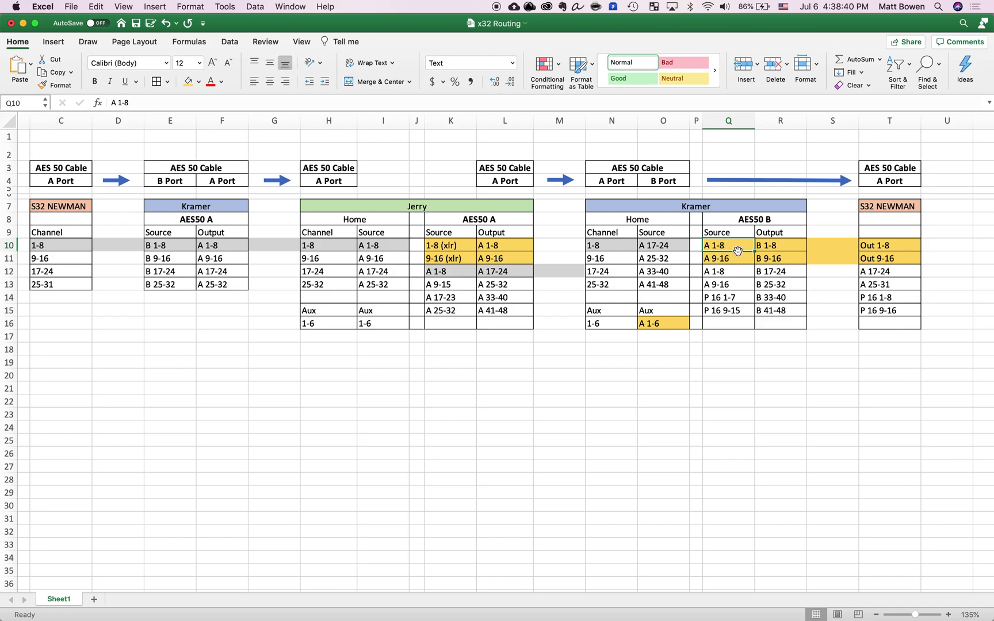
Step: Follow Kramer's AES50 B output B 1-8 to the S32 Newman's Out 1-8 and check the highlighted sources A 1-8 and A 9-16
{"action": "left_click", "coordinate": [786, 250]}
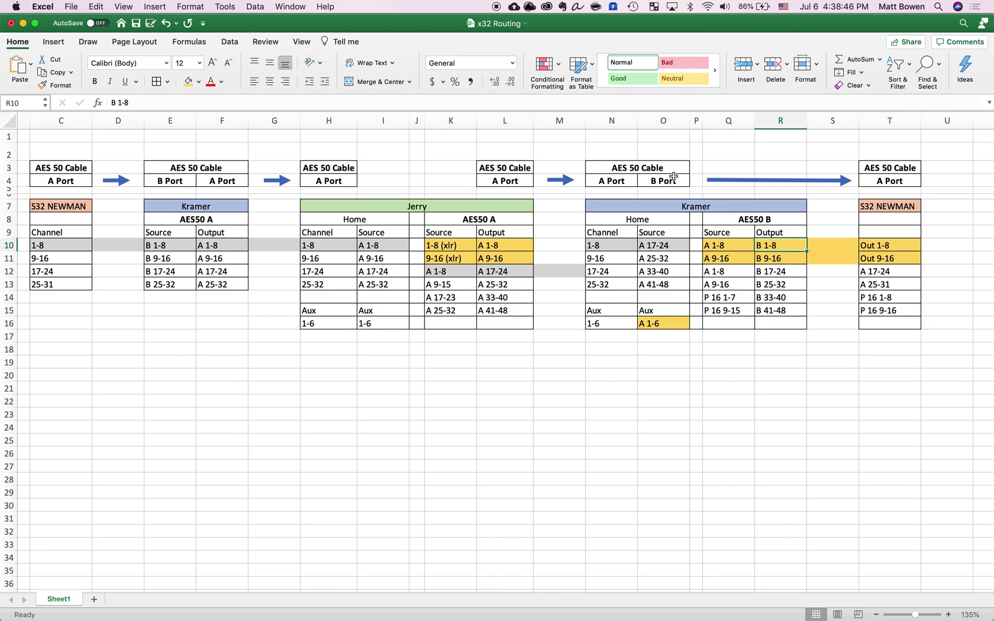
{"action": "left_click", "coordinate": [897, 248]}
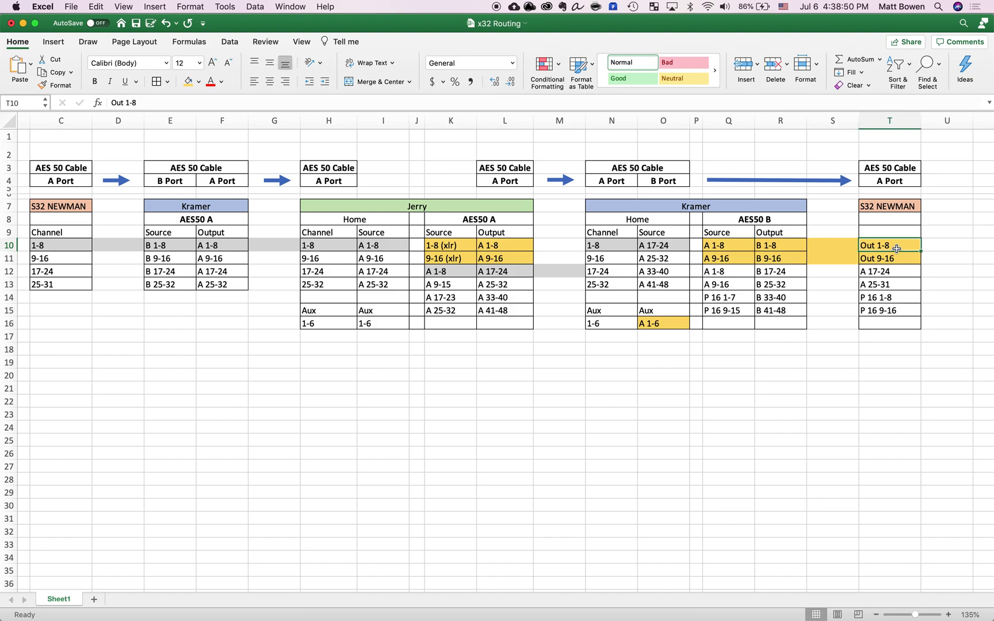
{"action": "left_click", "coordinate": [742, 260]}
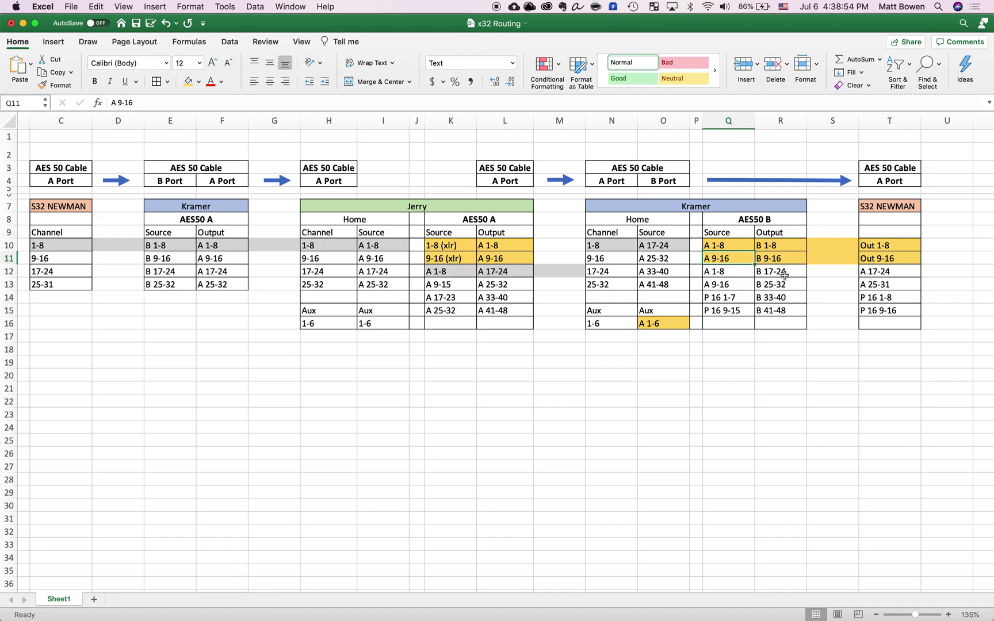
{"action": "left_click", "coordinate": [735, 245]}
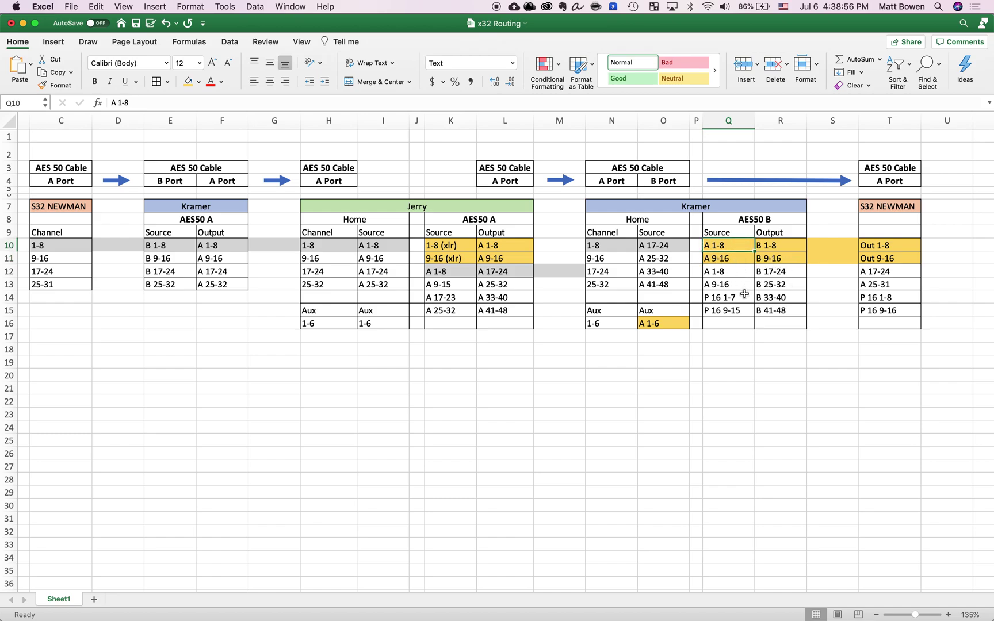
Step: Compare the repeated A 1-8 and A 9-16 sources for outputs B 17-24 and B 25-32 with the highlighted pair in Kramer's AES50 B block
{"action": "left_click_drag", "start_coordinate": [739, 251], "coordinate": [740, 291]}
{"action": "left_click", "coordinate": [524, 212]}
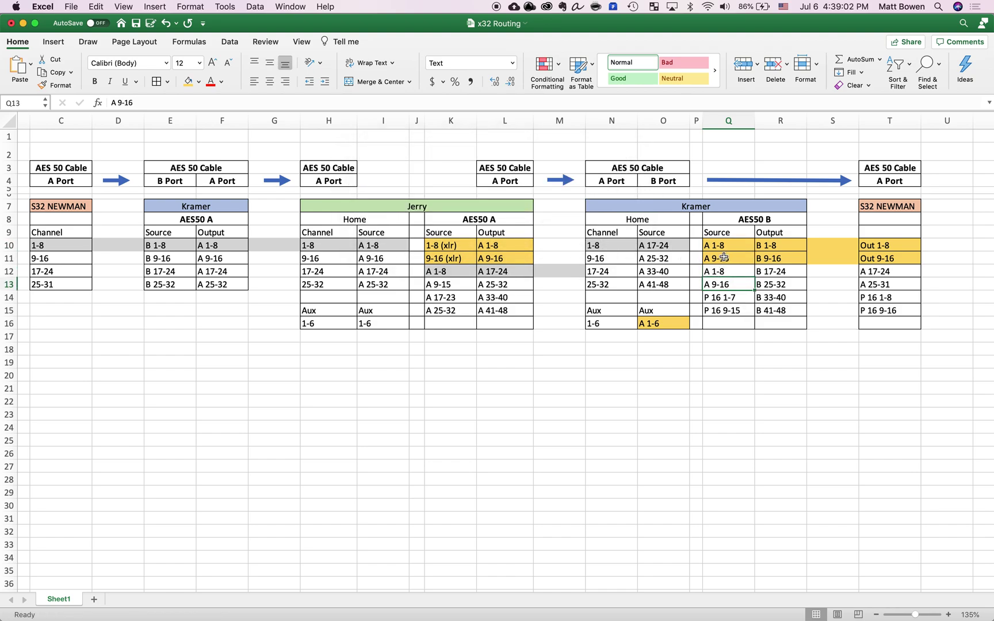
{"action": "left_click", "coordinate": [727, 271]}
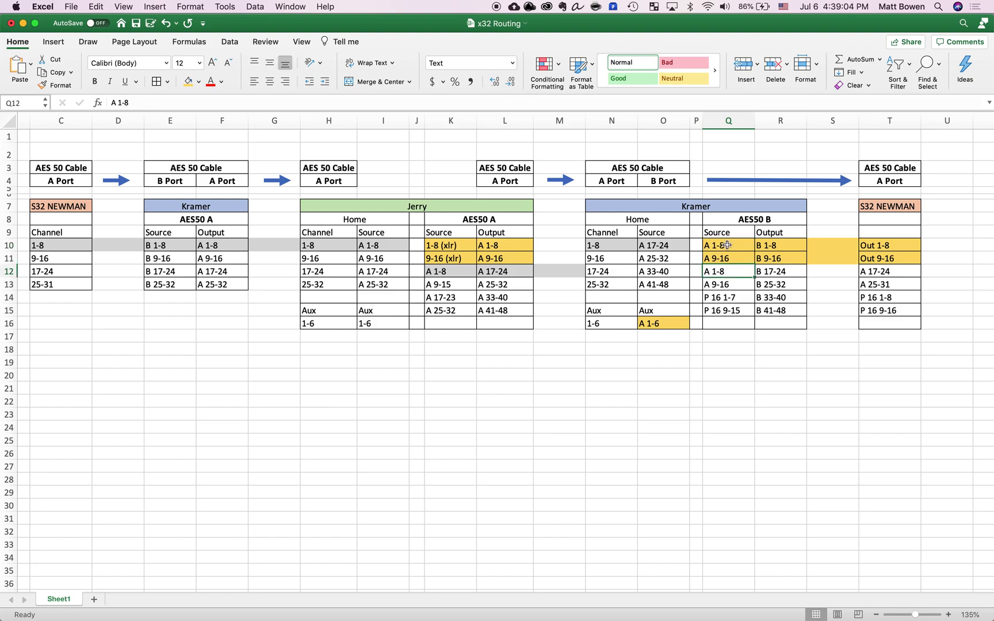
Step: Trace Kramer's P 16 sources through outputs B 33-40 and B 41-48 to P 16 1-8 and P 16 9-16 on the S32 Newman
{"action": "left_click", "coordinate": [730, 311]}
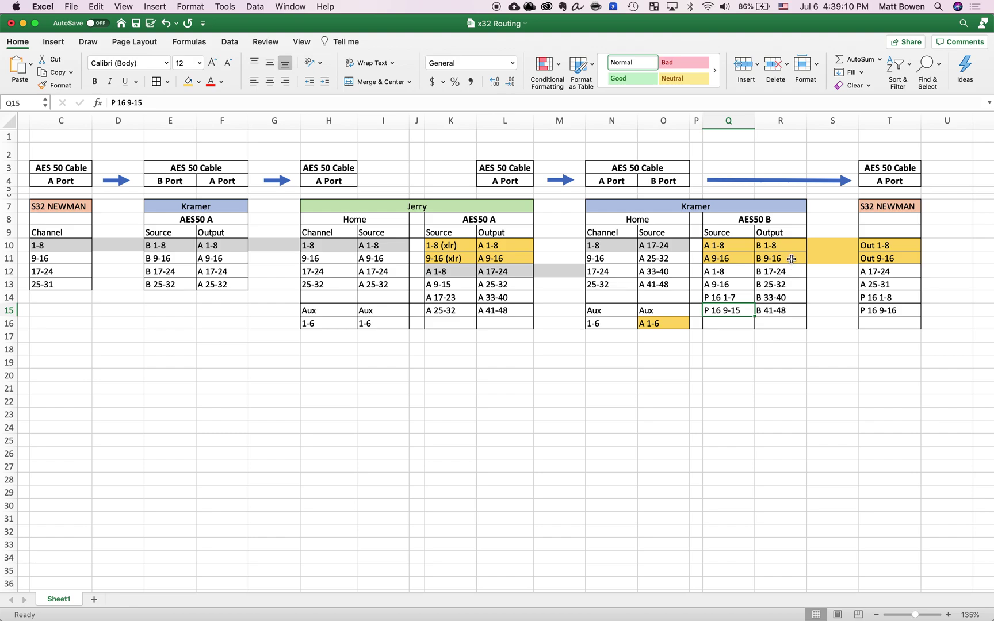
{"action": "left_click", "coordinate": [785, 305]}
{"action": "left_click", "coordinate": [784, 297]}
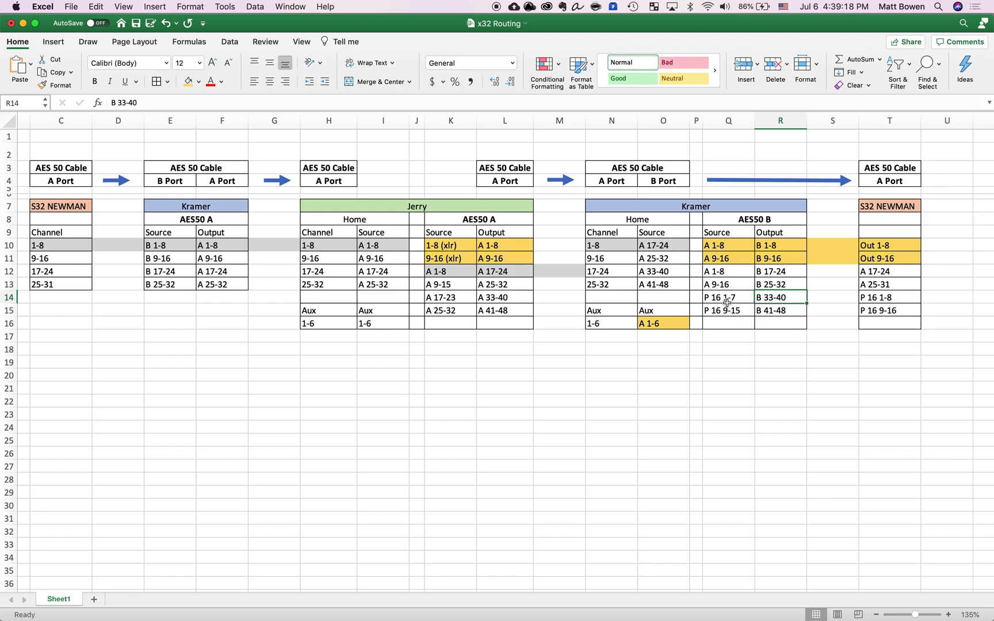
{"action": "left_click", "coordinate": [881, 298]}
{"action": "left_click", "coordinate": [879, 308]}
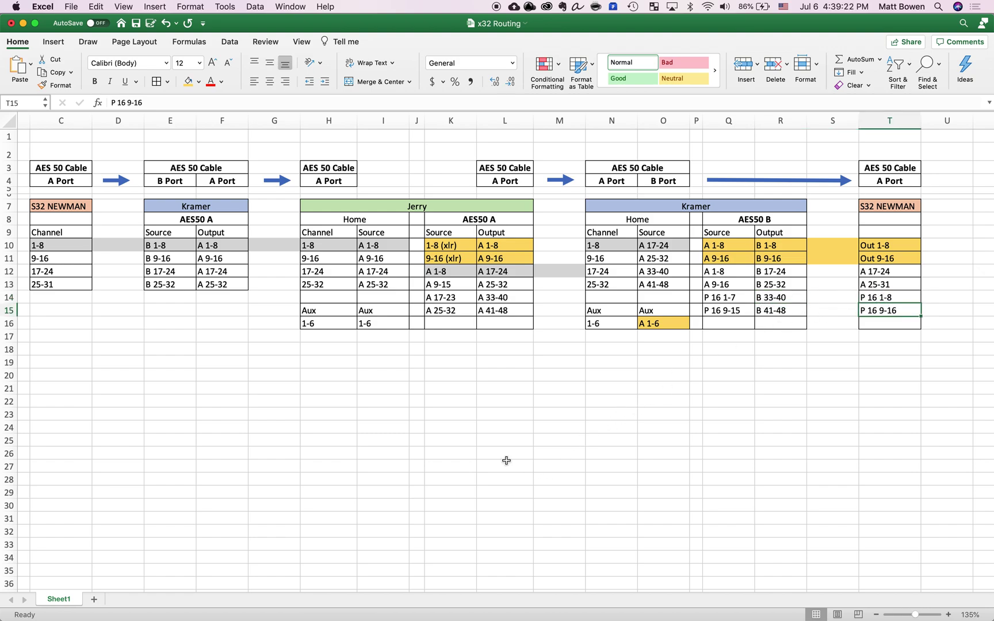